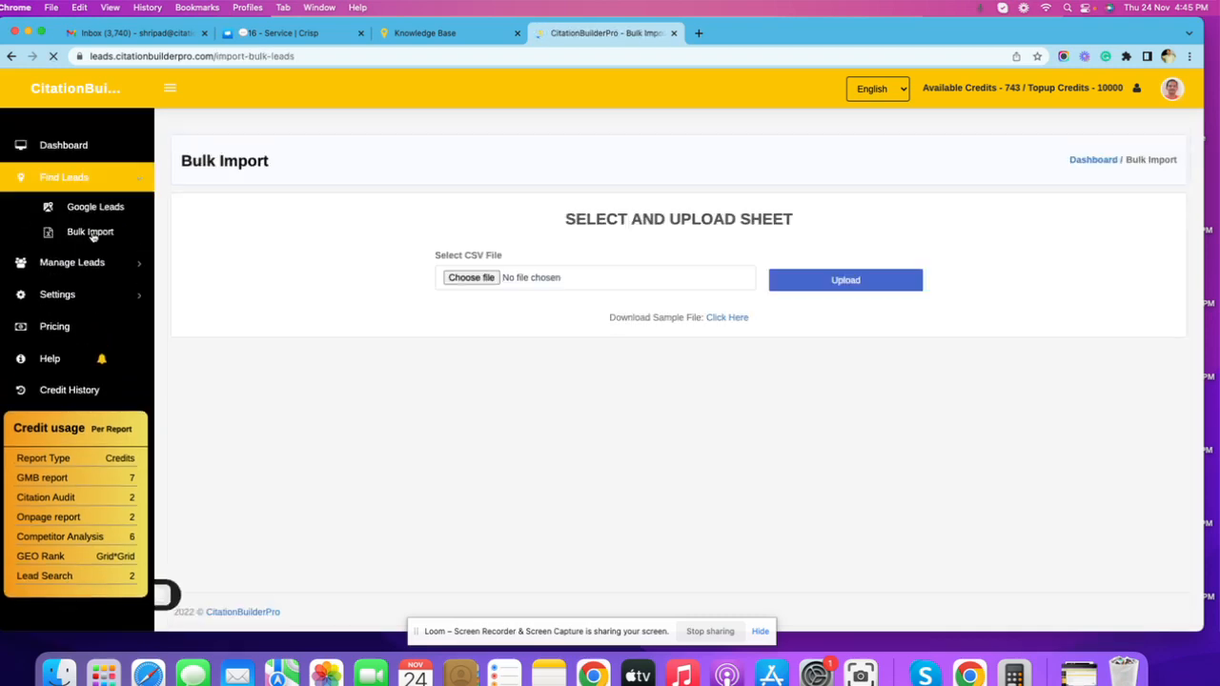
# Download the sample CSV file from the Bulk Import page.
pyautogui.moveTo(607, 320); pyautogui.dragTo(758, 320)
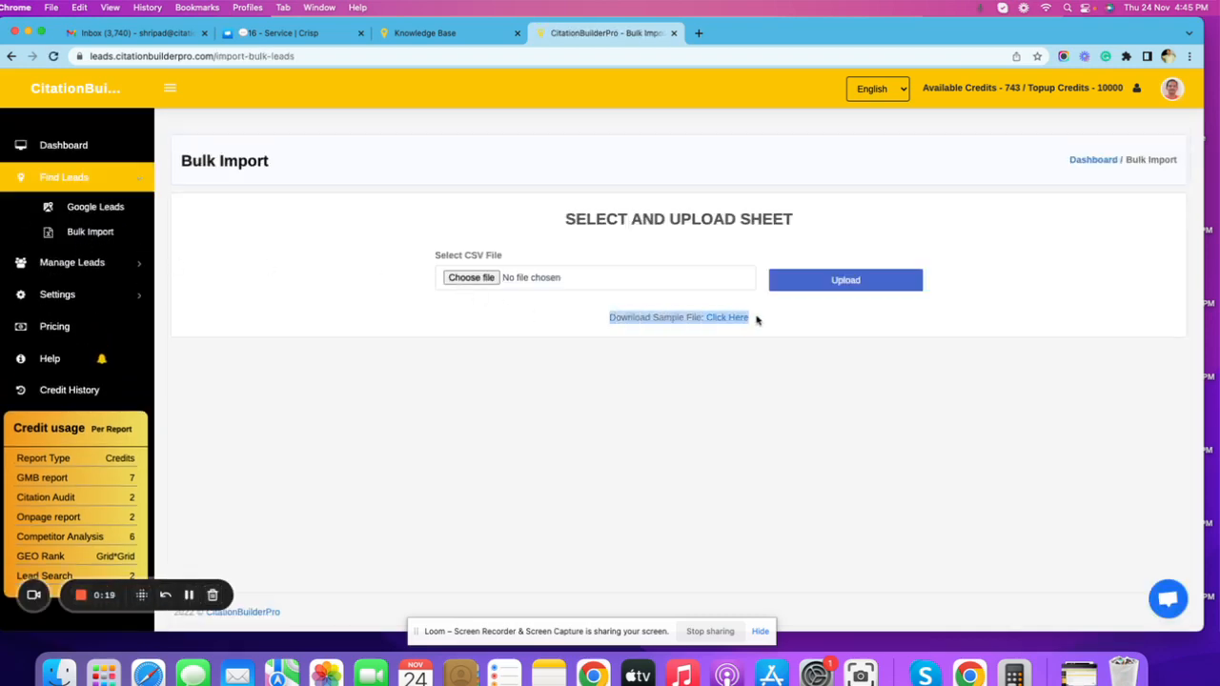
pyautogui.click(784, 324)
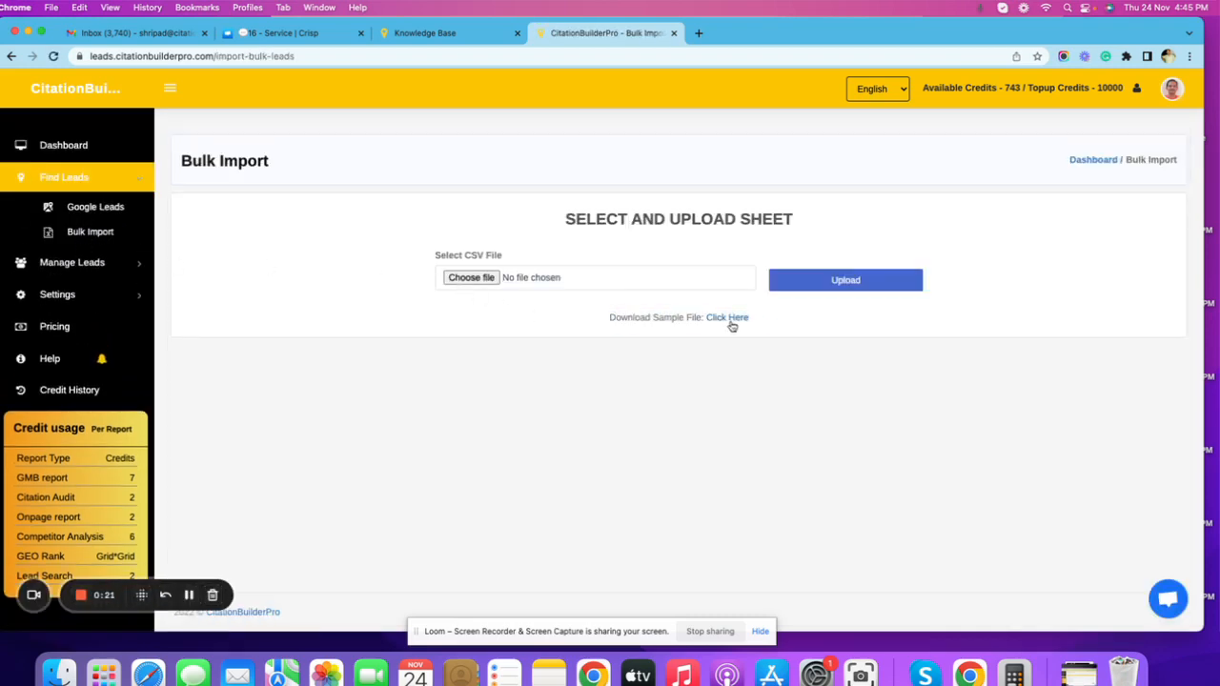
pyautogui.click(732, 320)
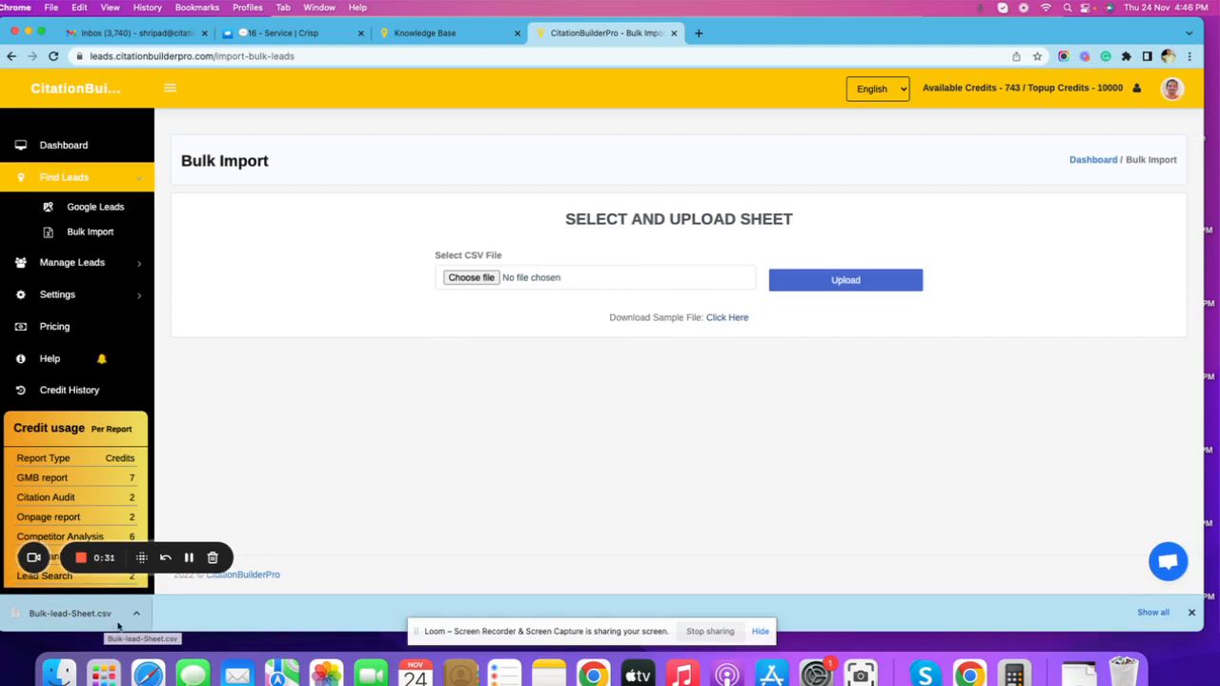
# Switch to Google Drive from Gmail and upload Bulk-lead-Sheet.csv from the Downloads folder.
pyautogui.click(180, 36)
pyautogui.click(1084, 90)
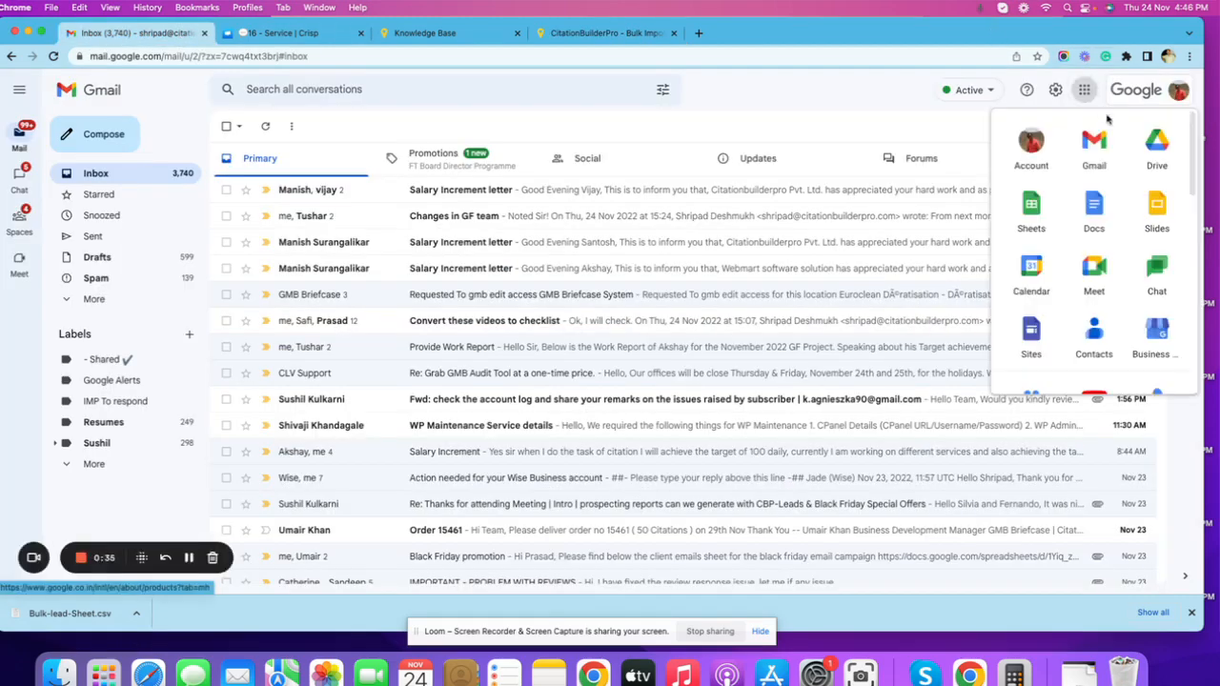
pyautogui.click(1153, 150)
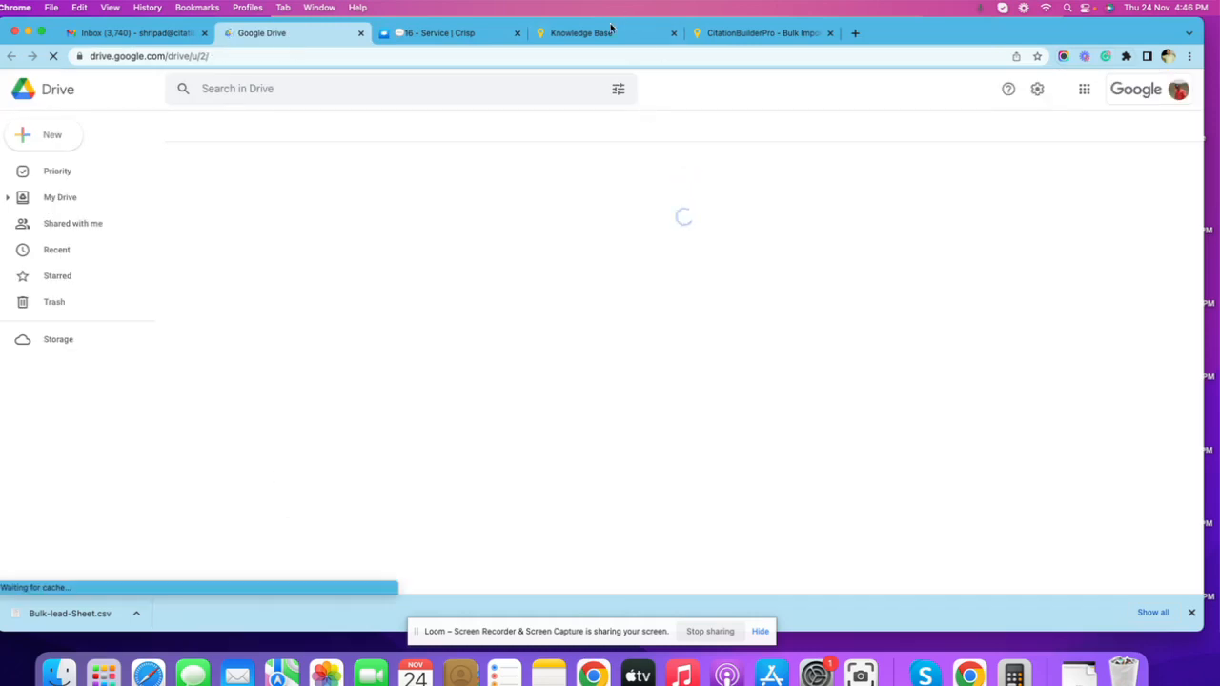
pyautogui.click(49, 135)
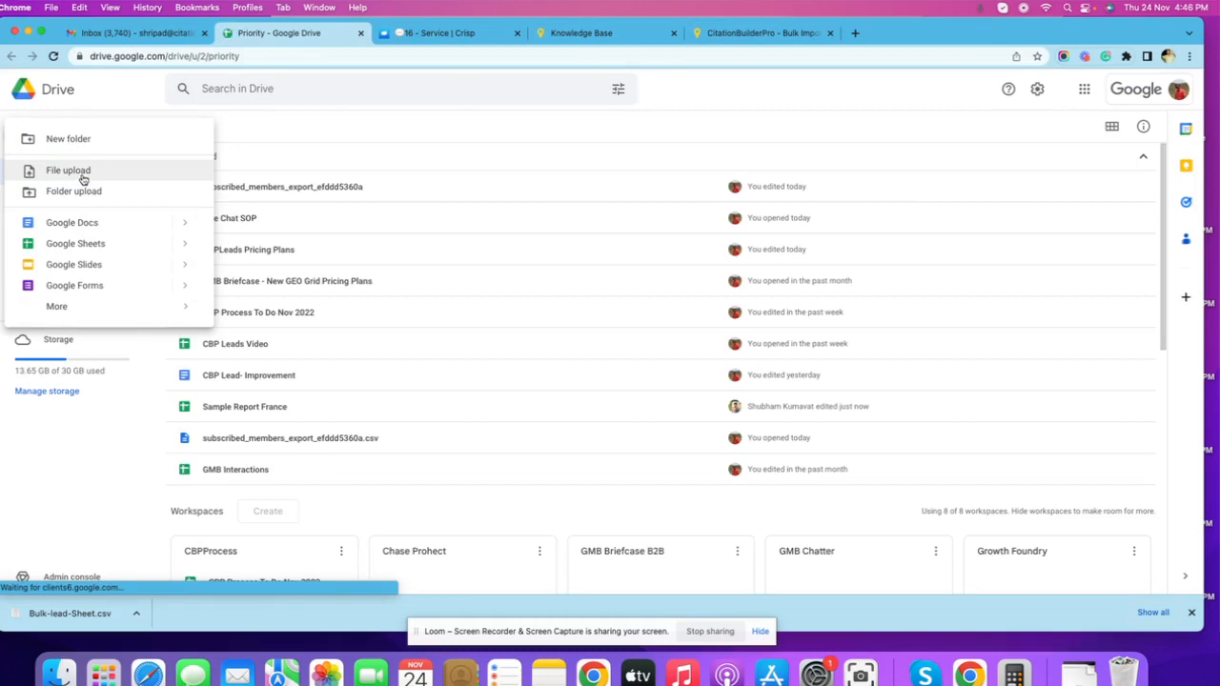
pyautogui.click(69, 170)
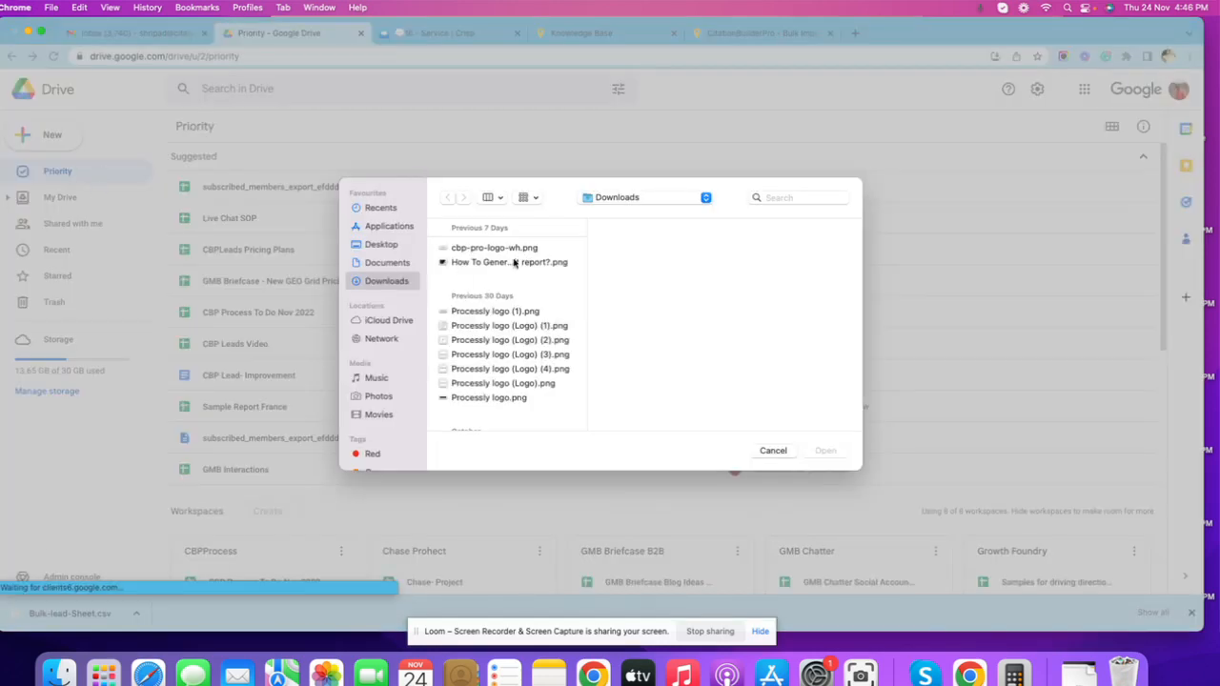
pyautogui.scroll(2, 510, 282)
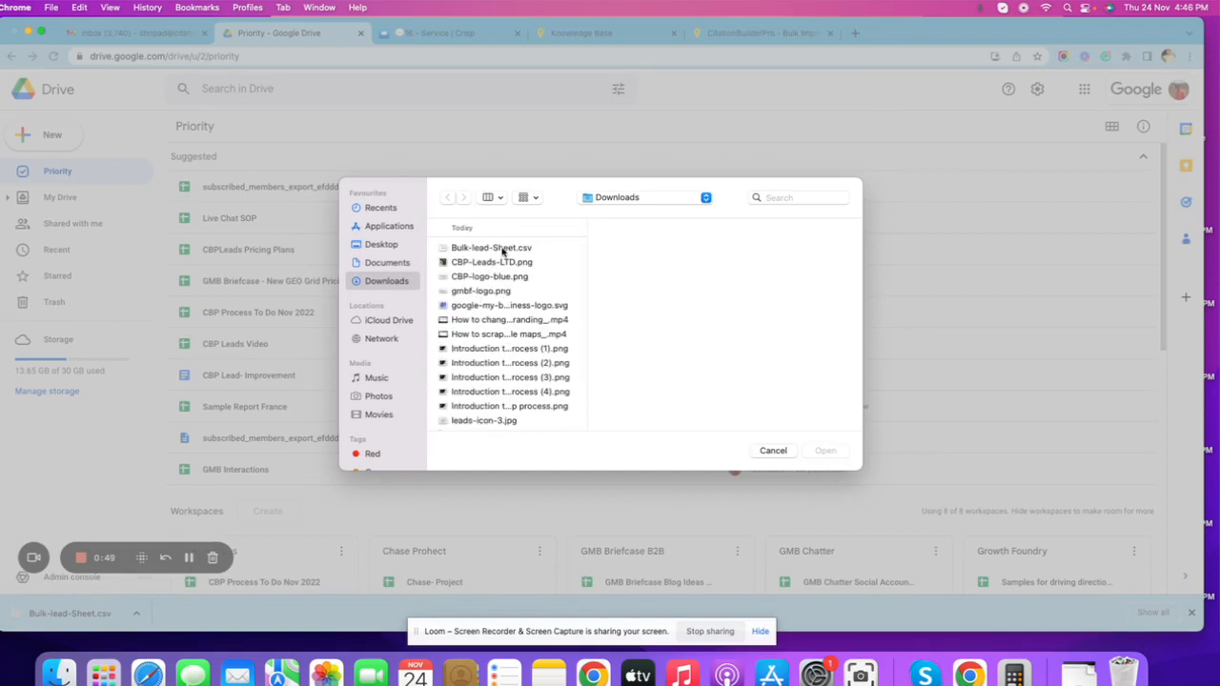
pyautogui.click(502, 251)
pyautogui.click(826, 452)
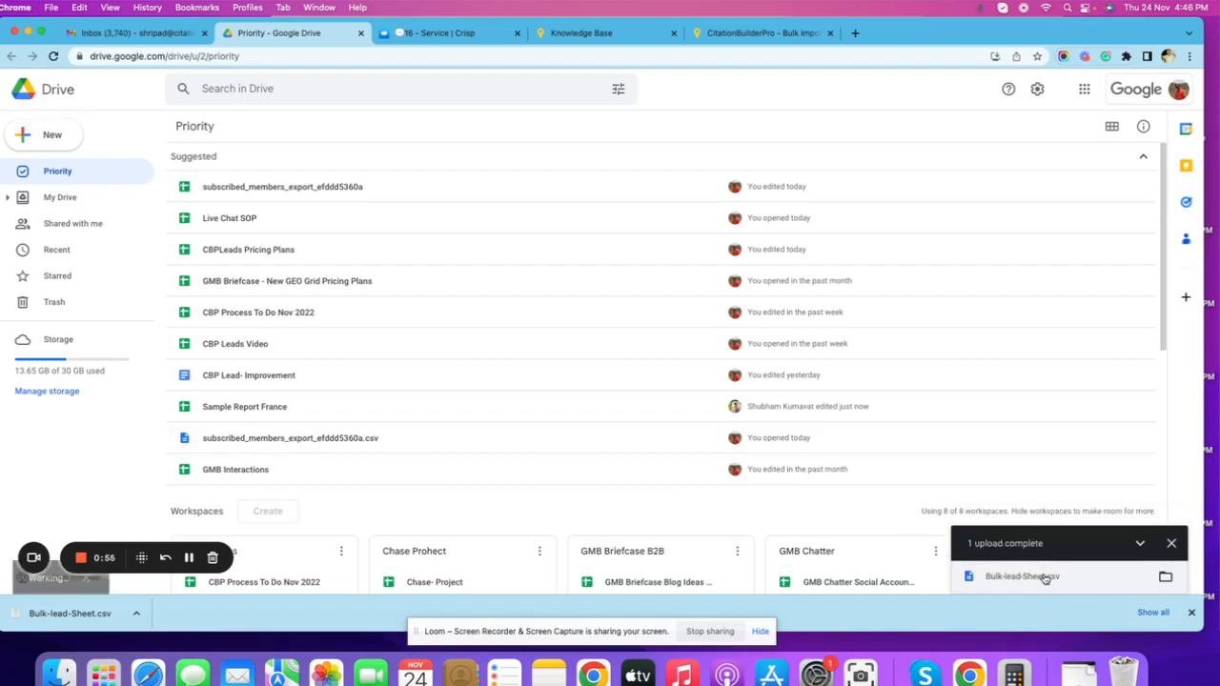
# Open the uploaded Bulk-lead-Sheet.csv in Google Sheets.
pyautogui.click(1045, 579)
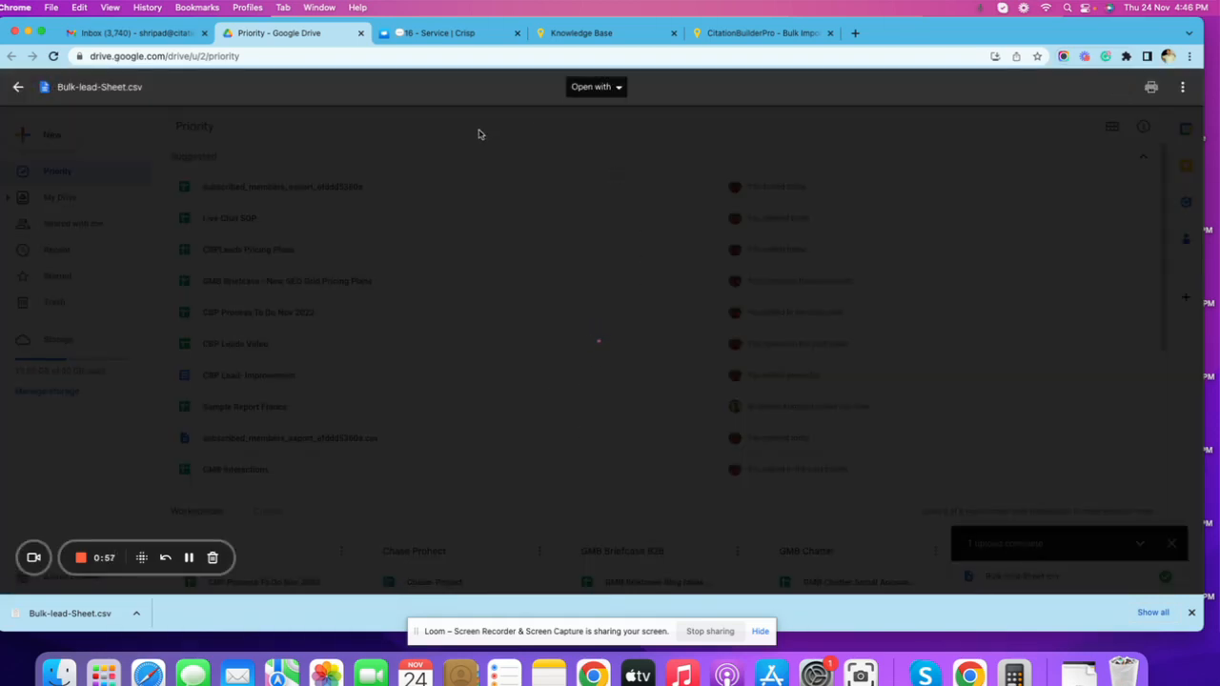
pyautogui.click(599, 88)
pyautogui.click(622, 179)
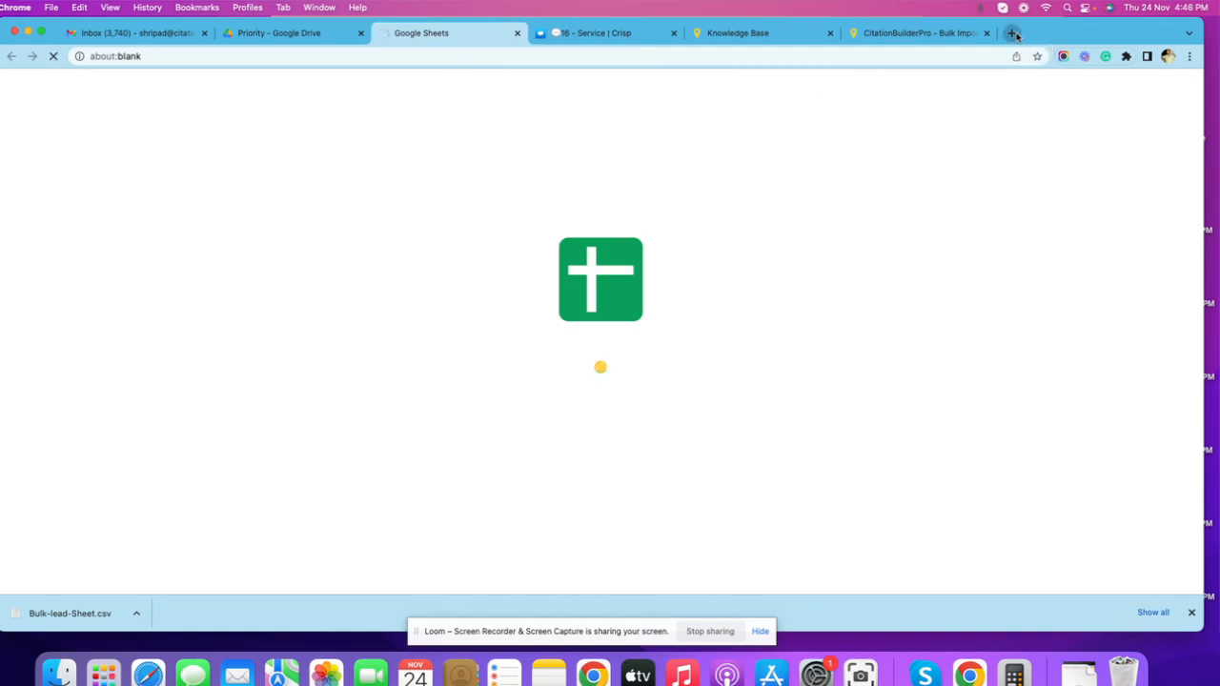
# Search Google for "plumber in nyc" in a new browser tab.
pyautogui.click(1013, 33)
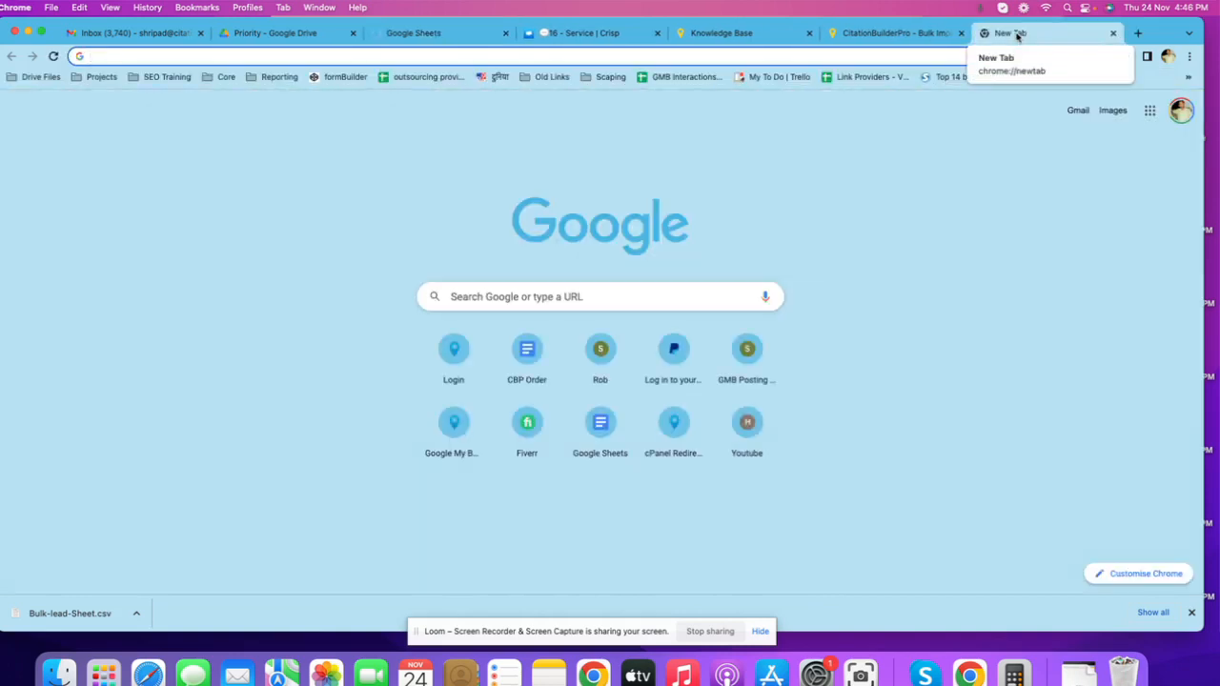
pyautogui.write('pl')
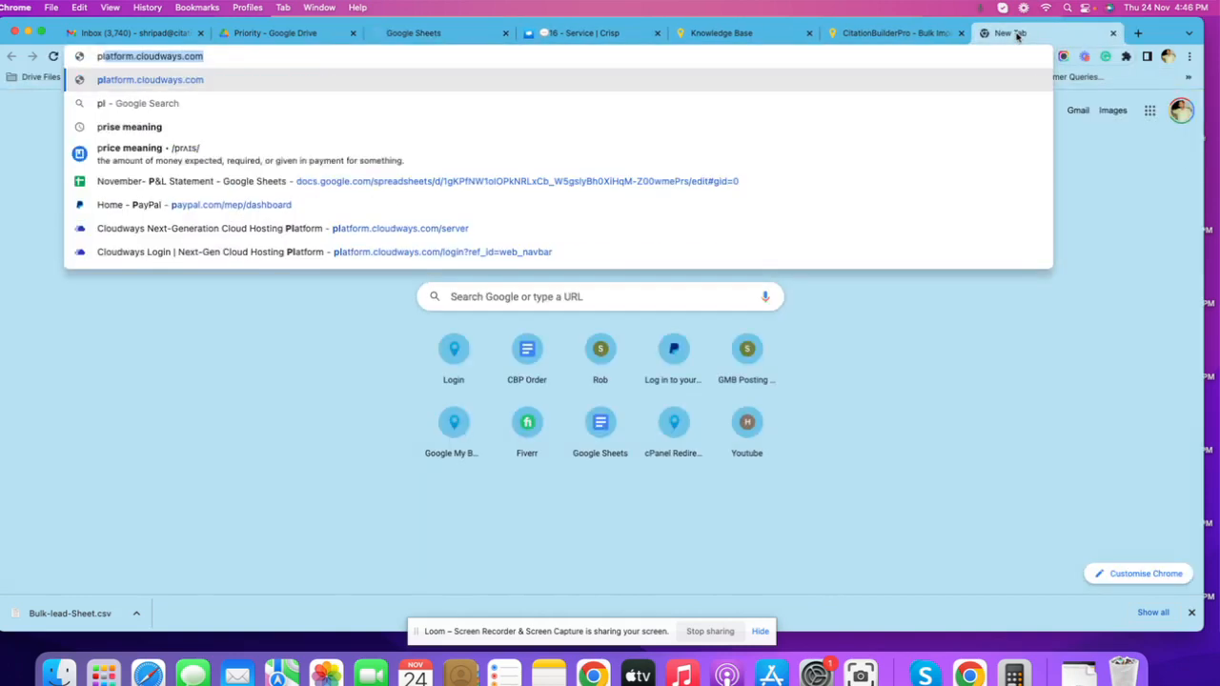
pyautogui.write('umber in')
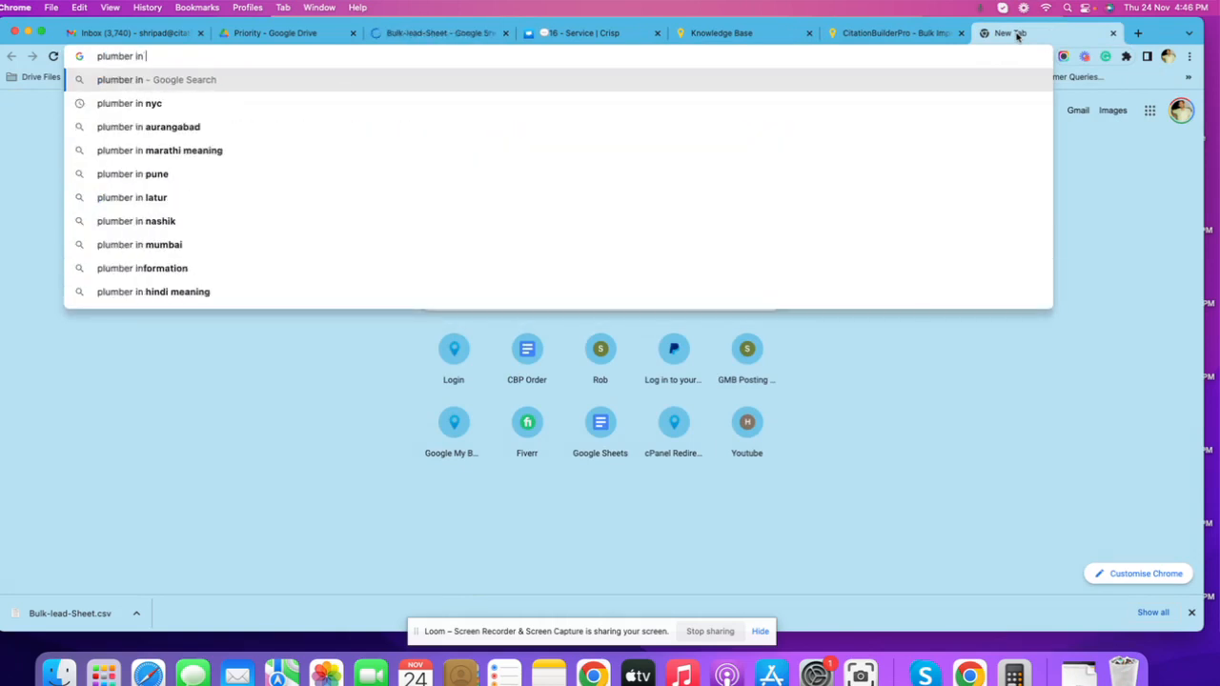
pyautogui.press('Down')
pyautogui.press('Return')
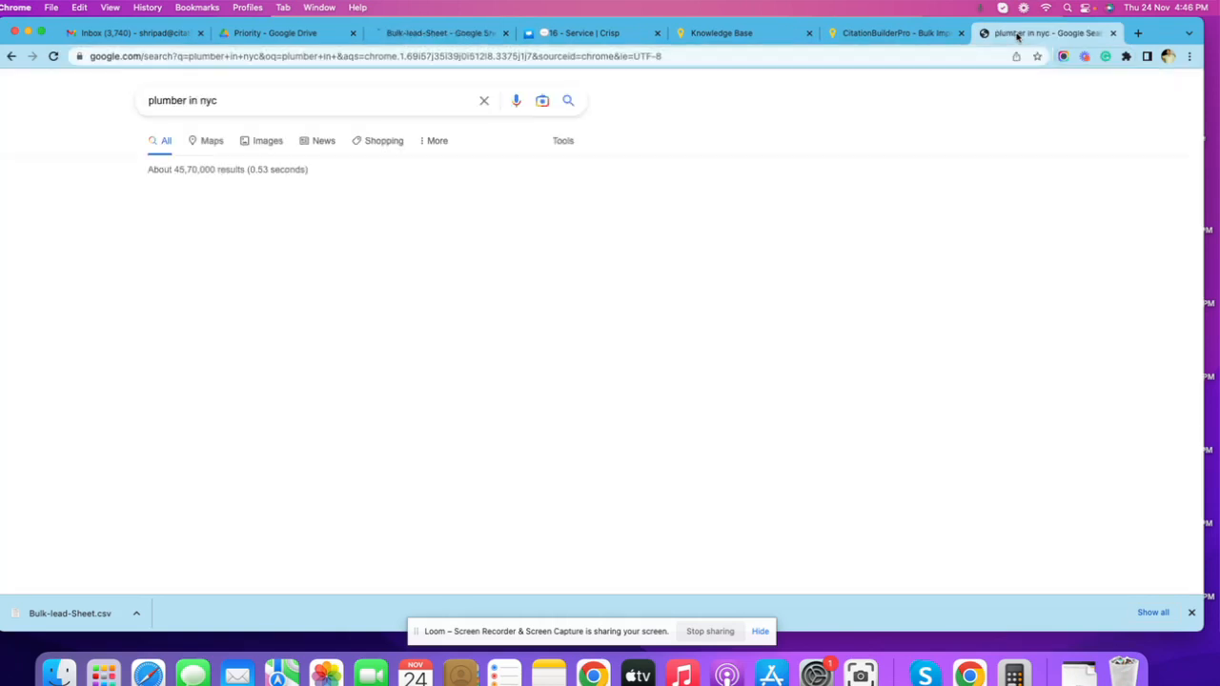
# Copy the business name Hub Plumbing & Heating from the Places results into a new tab's address bar and return to the results.
pyautogui.scroll(-8, 286, 300)
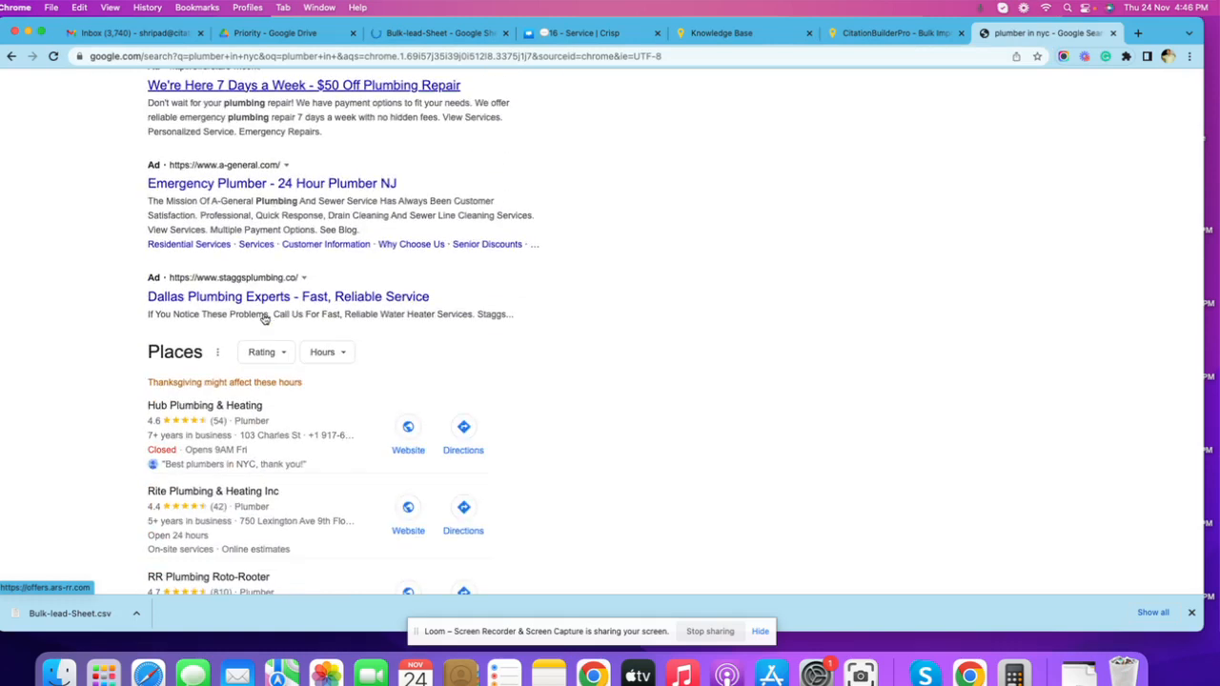
pyautogui.click(202, 256)
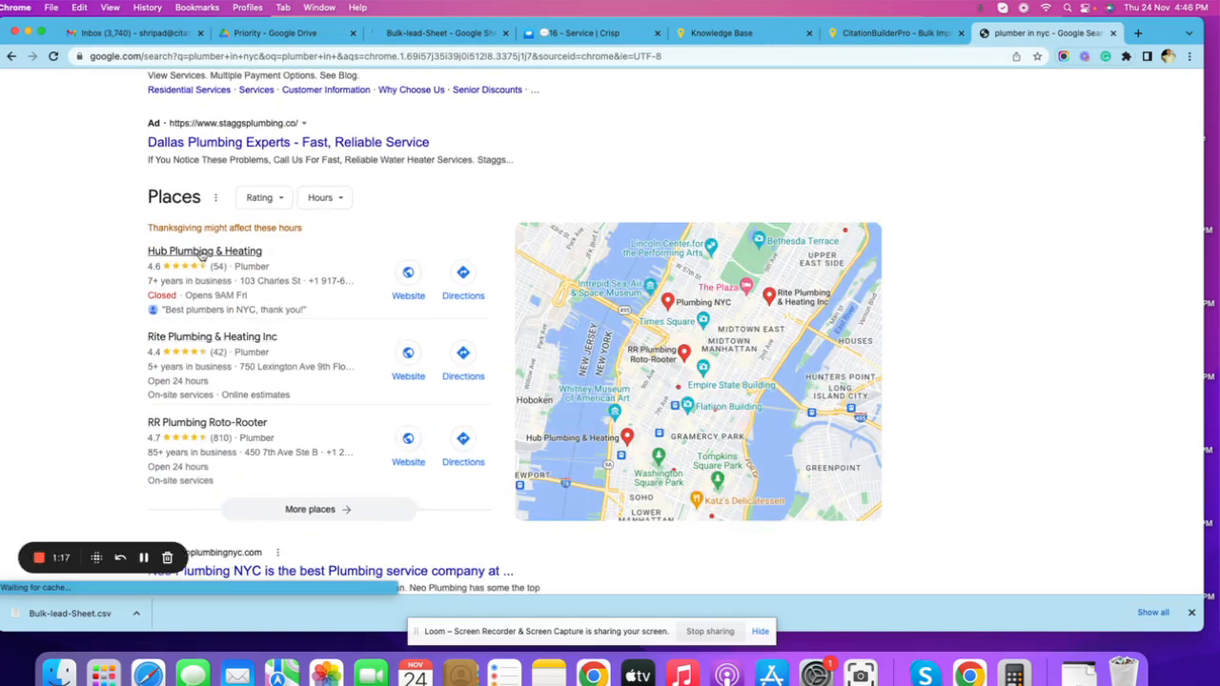
pyautogui.moveTo(138, 253); pyautogui.dragTo(267, 252)
pyautogui.press('super+c')
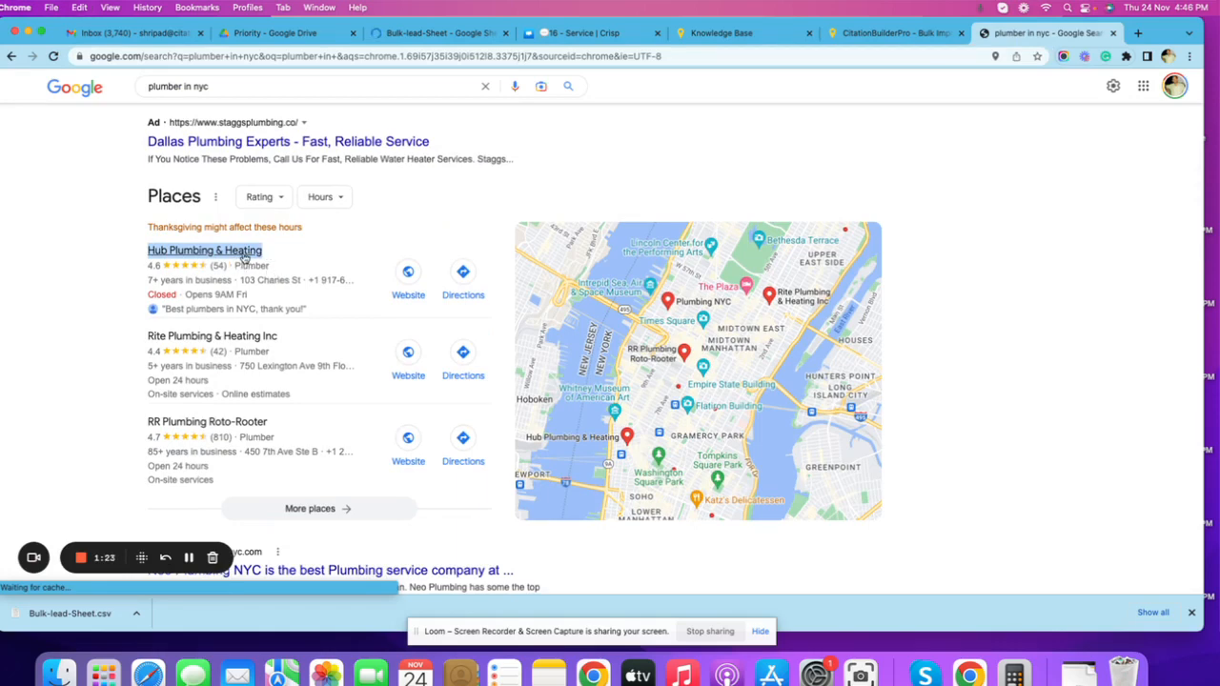
pyautogui.click(1137, 33)
pyautogui.press('super+v')
pyautogui.click(926, 36)
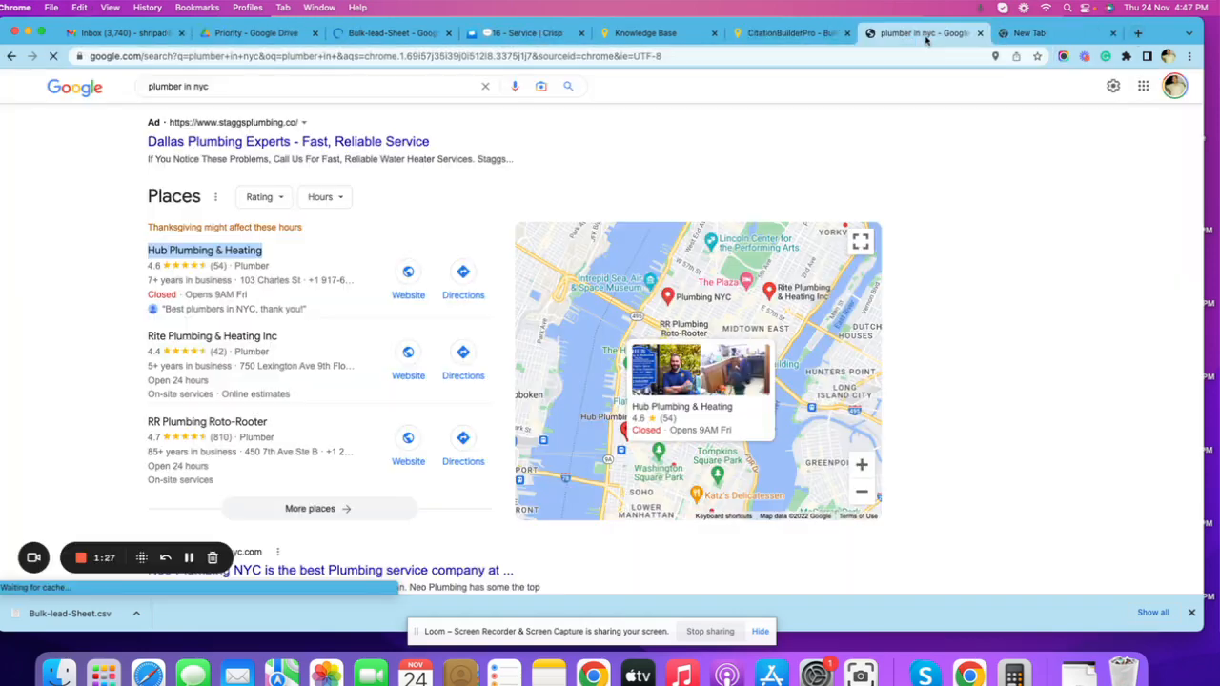
# Copy the street address from the Hub Plumbing & Heating listing, append it to the business name in the other tab, and run the search.
pyautogui.click(204, 263)
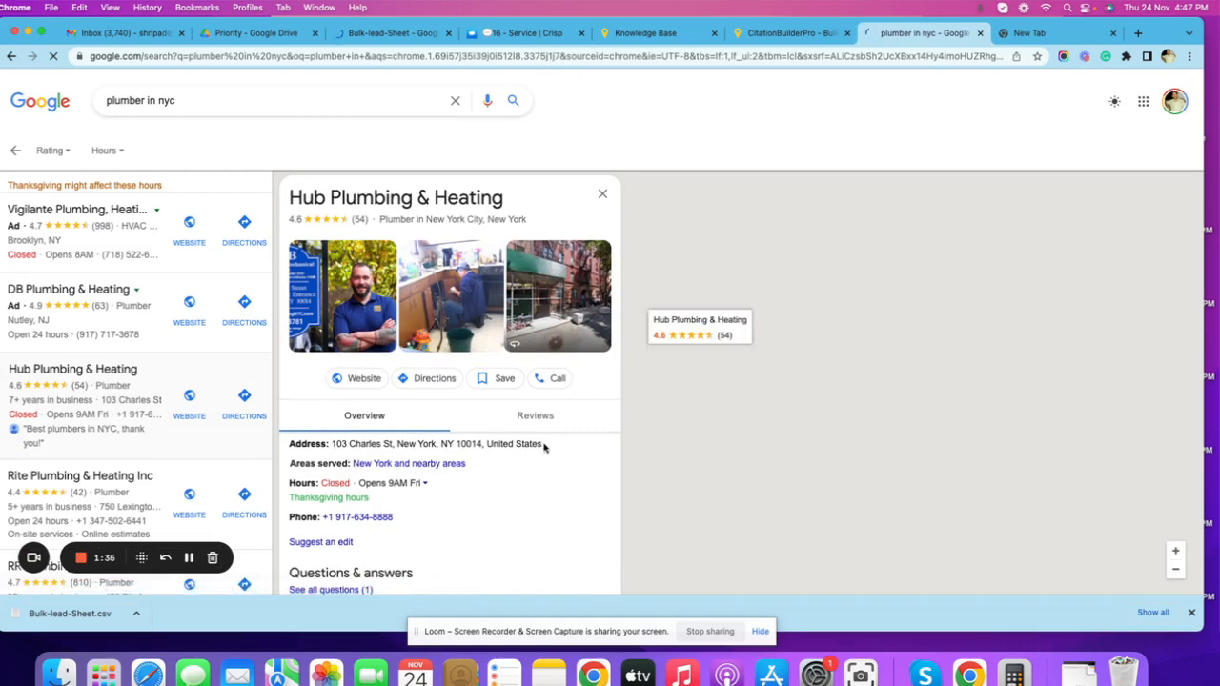
pyautogui.moveTo(544, 447); pyautogui.dragTo(330, 445)
pyautogui.press('super+c')
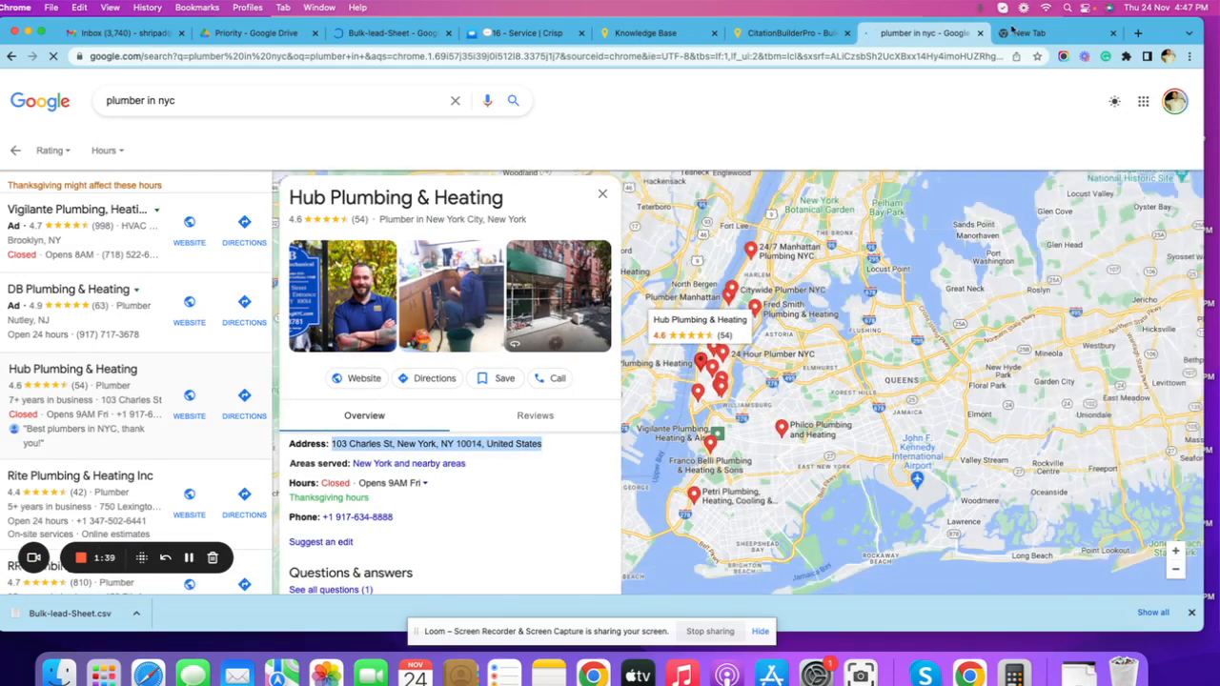
pyautogui.click(1030, 32)
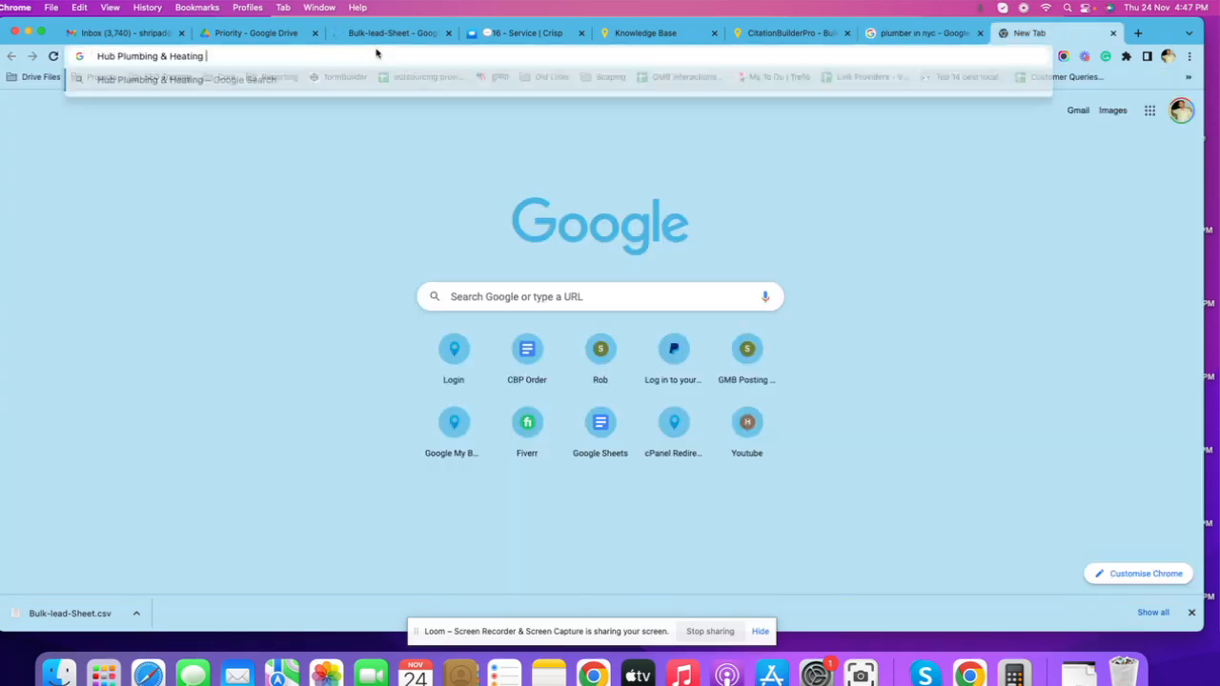
pyautogui.press('super+v')
pyautogui.press('Return')
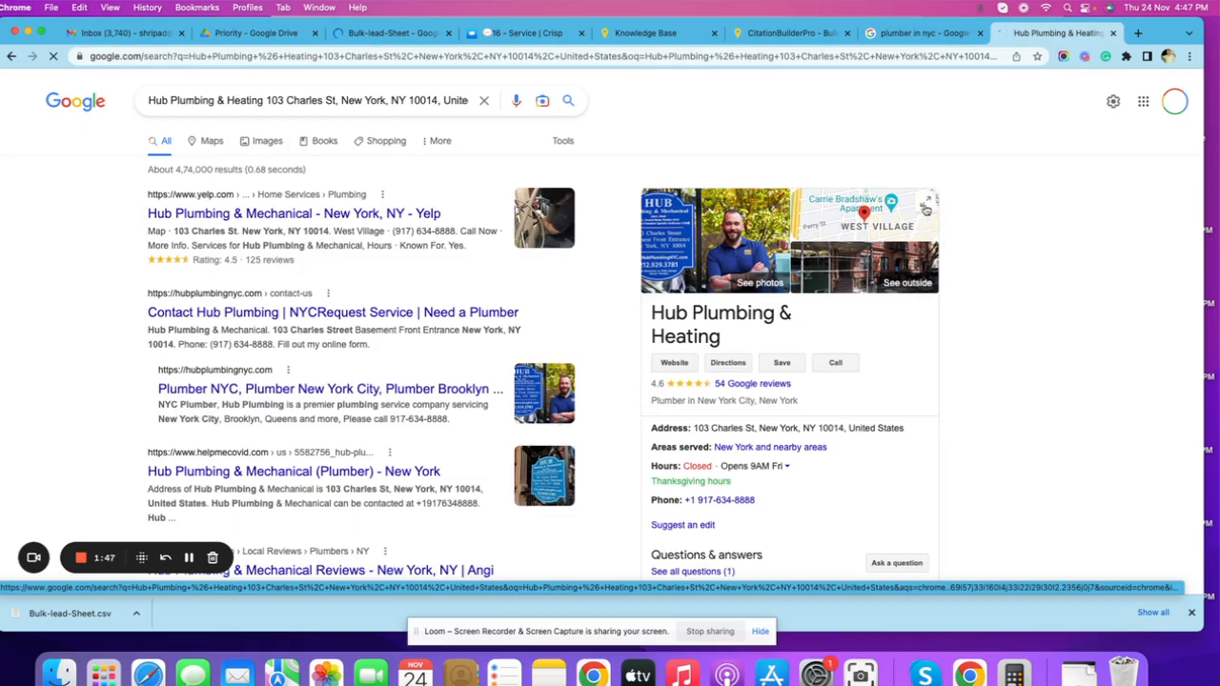
# Open Hub Plumbing & Heating in Google Maps, copy the page URL, and return to the Bulk-lead-Sheet spreadsheet.
pyautogui.click(927, 207)
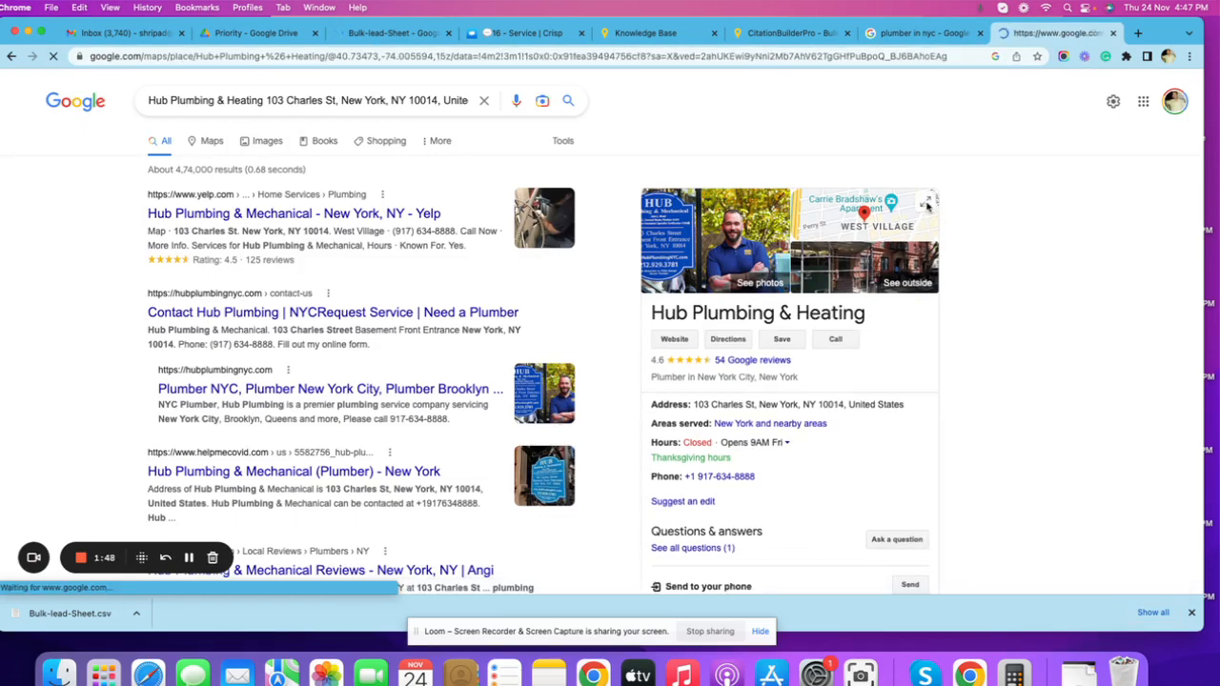
pyautogui.click(601, 61)
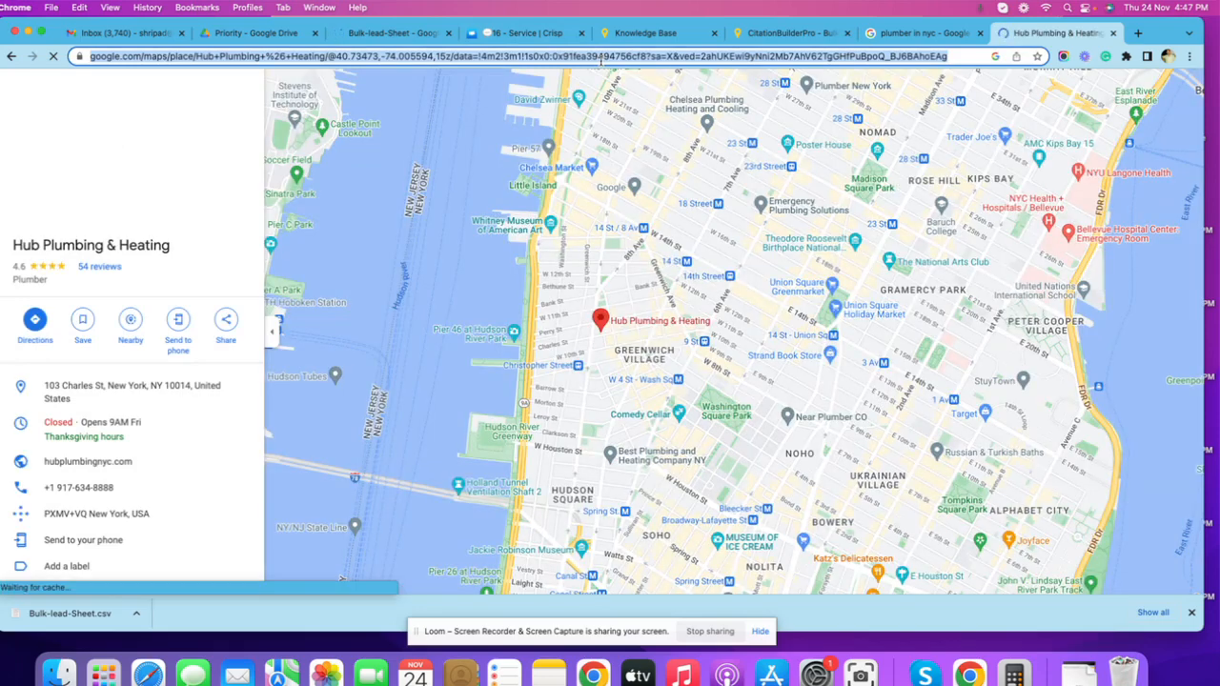
pyautogui.click(362, 36)
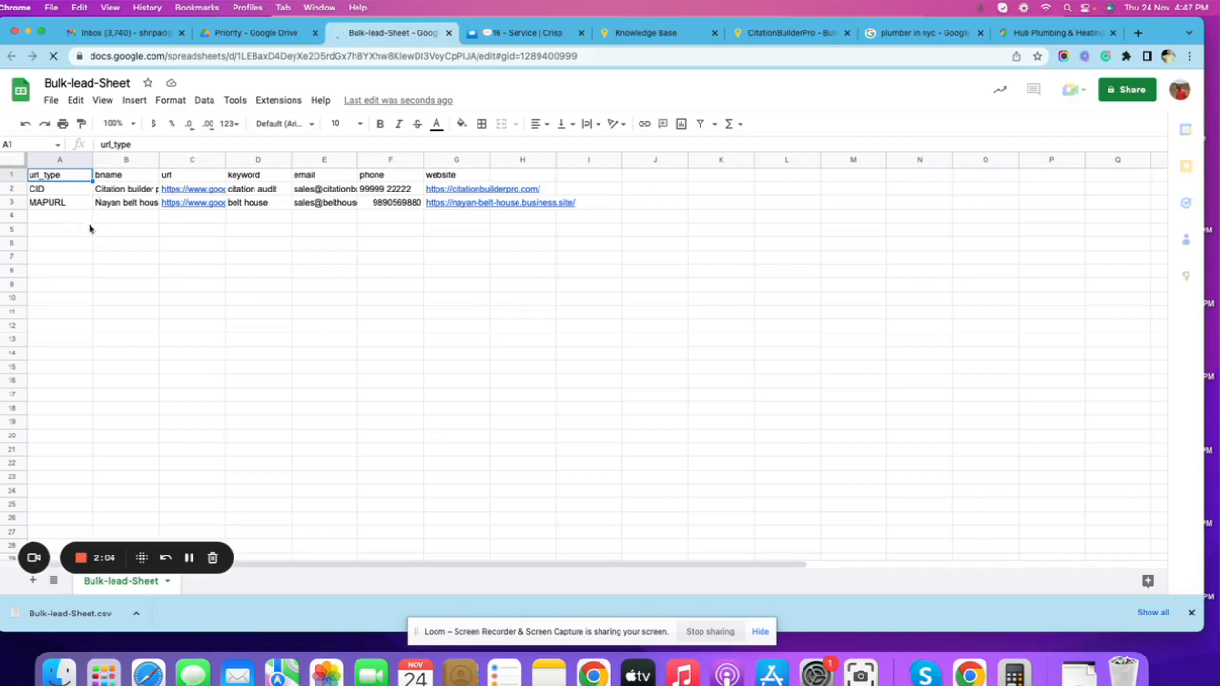
# Delete row 2, the CID sample entry, from Bulk-lead-Sheet.
pyautogui.click(11, 189)
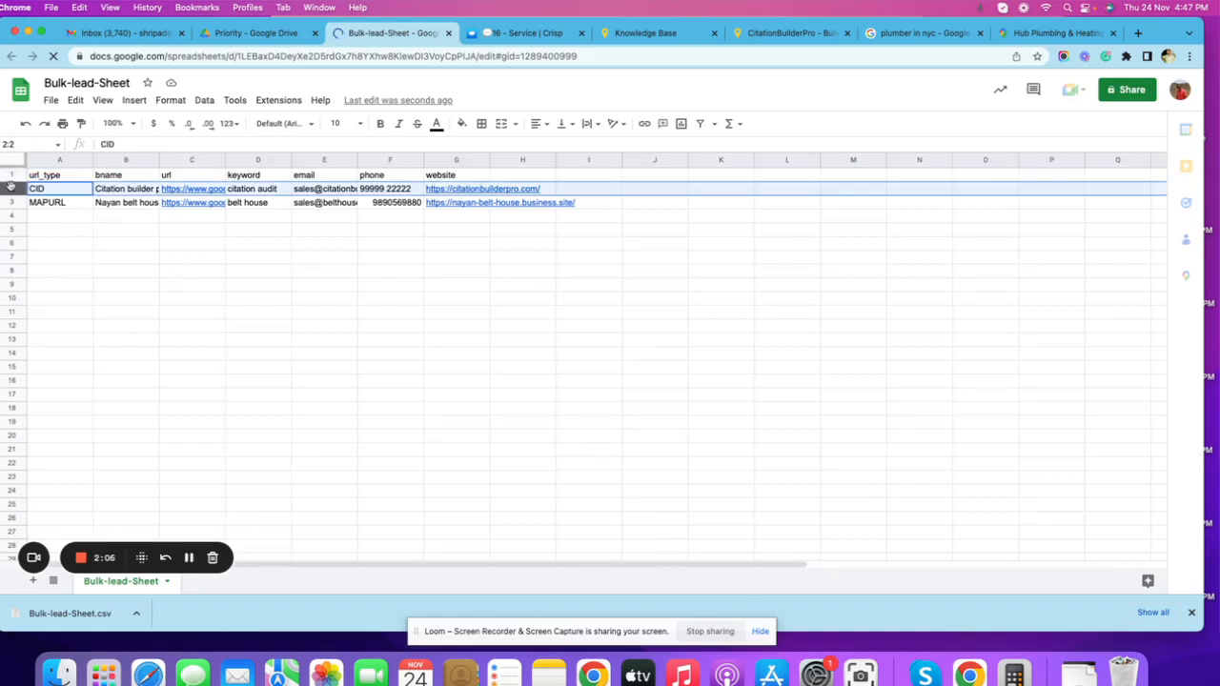
pyautogui.rightClick(12, 189)
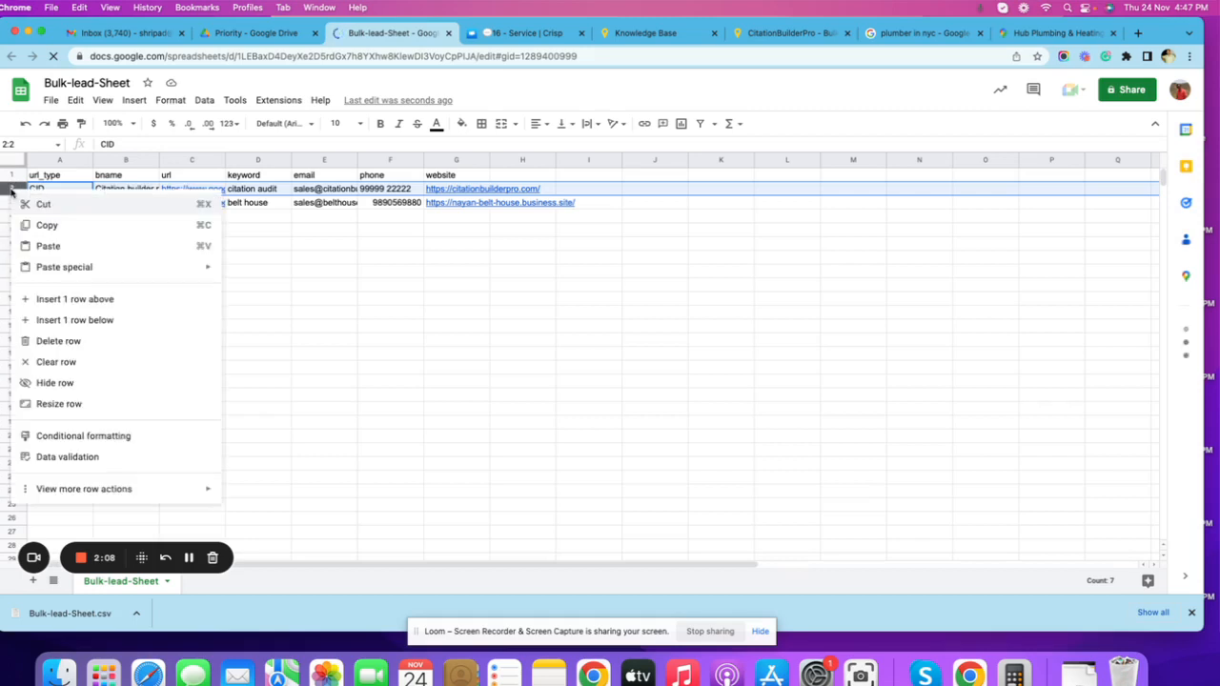
pyautogui.click(57, 342)
# Replace the url in cell C2 of the MAPURL row with the copied Google Maps link.
pyautogui.click(128, 204)
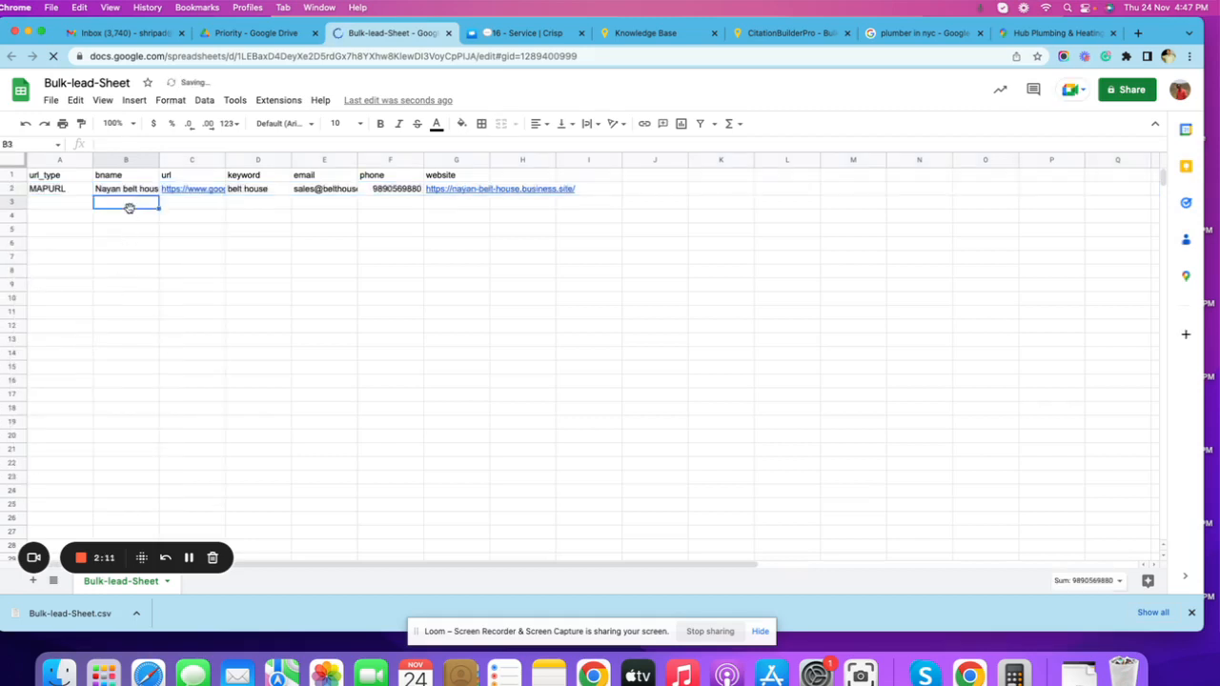
pyautogui.click(202, 190)
pyautogui.press('BackSpace')
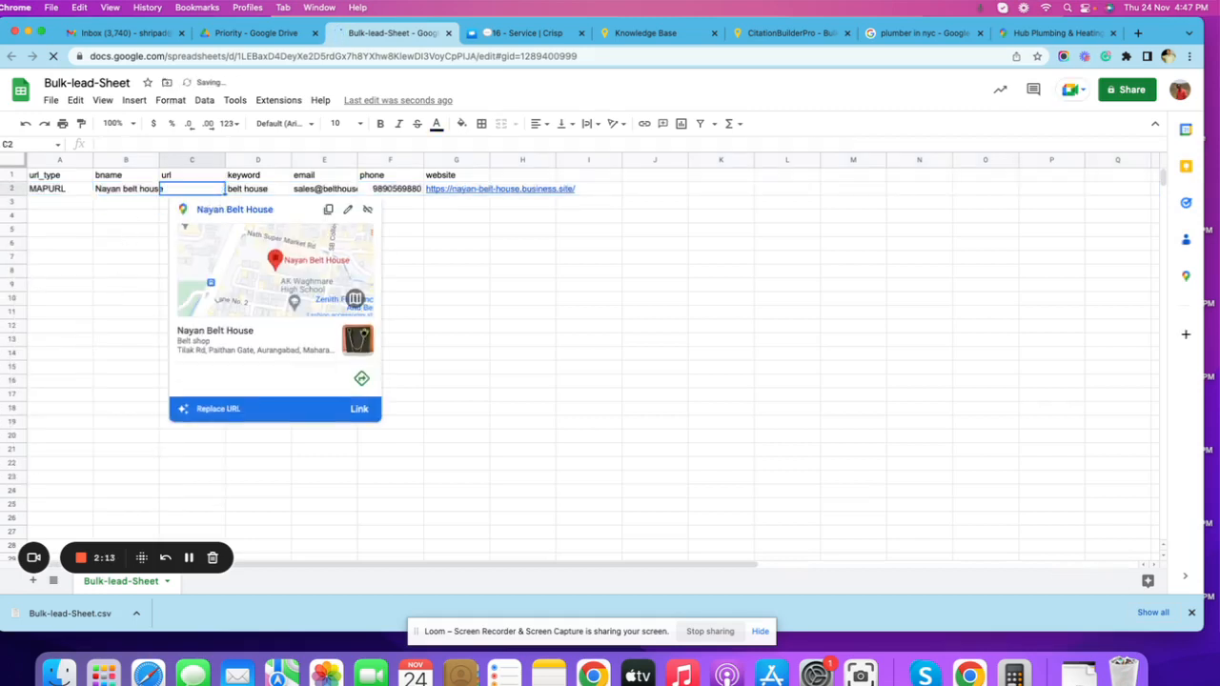
pyautogui.press('super+v')
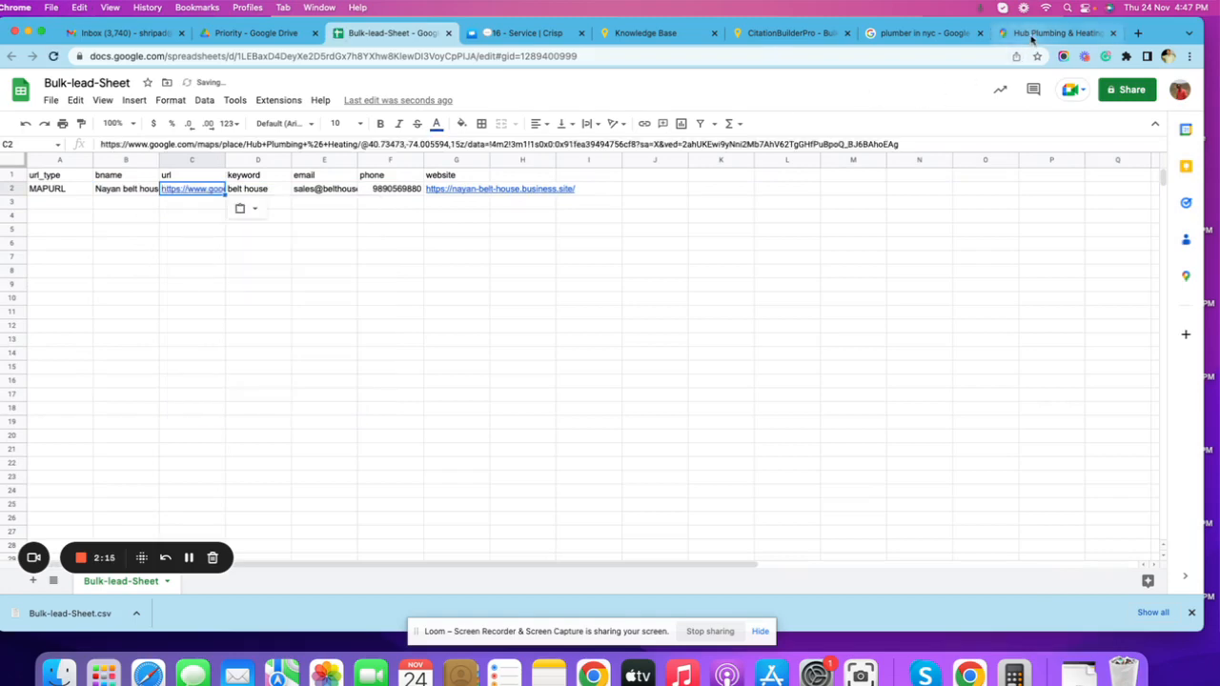
# Copy the business name from the Google Maps listing and set the bname in cell B2 to Hub Plumbing & Heating.
pyautogui.click(1047, 32)
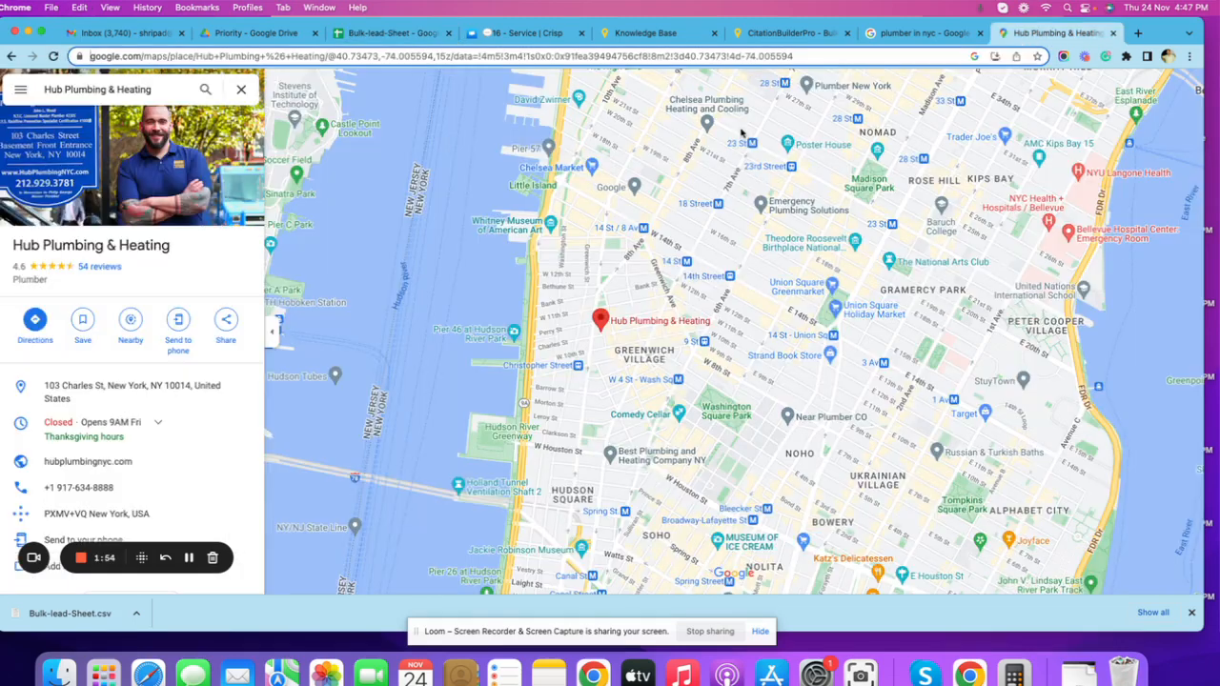
pyautogui.tripleClick(14, 245)
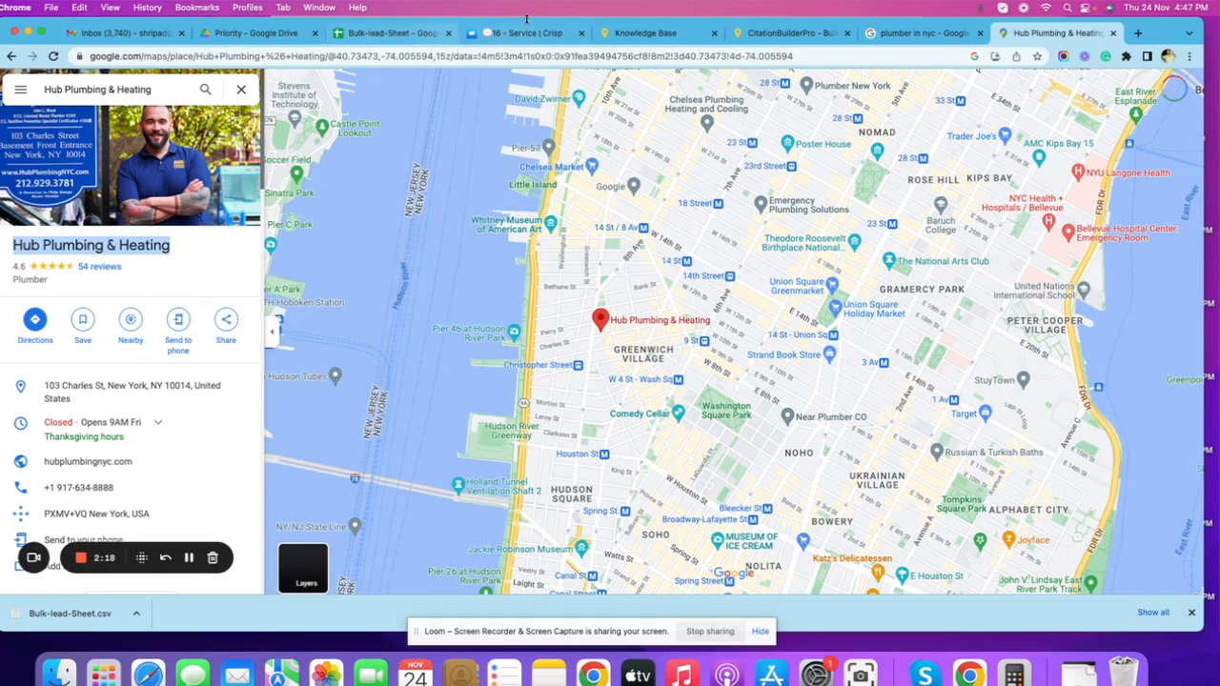
pyautogui.click(360, 40)
pyautogui.click(147, 191)
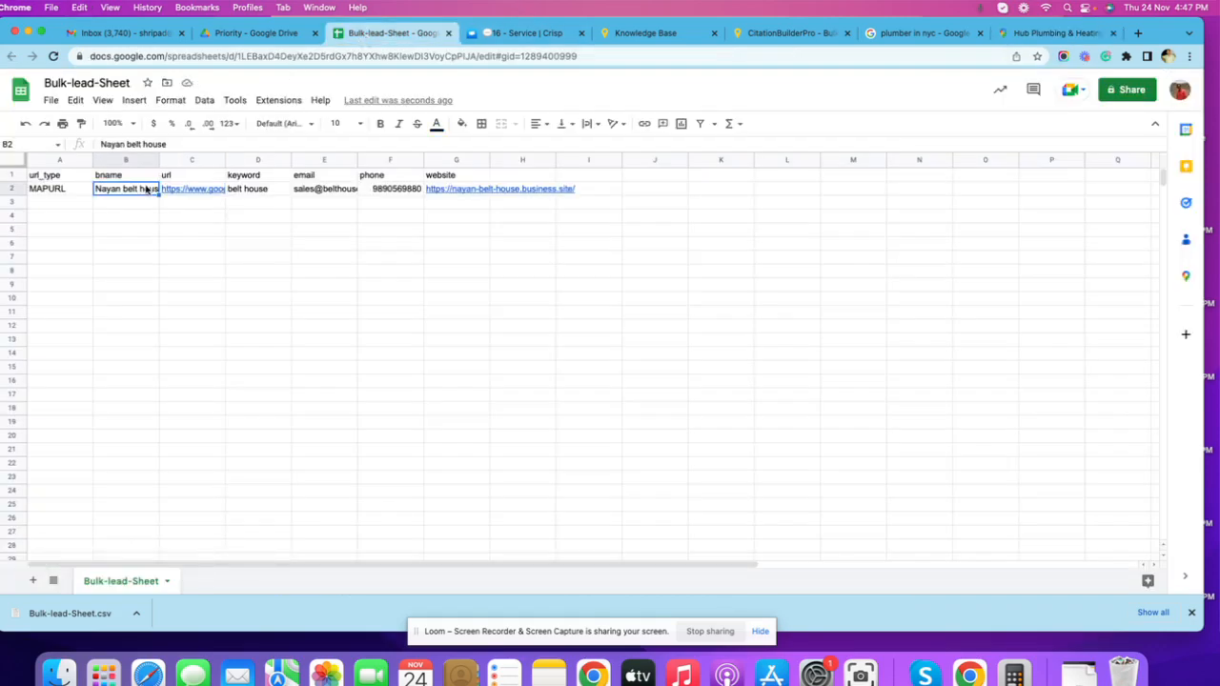
pyautogui.press('super+v')
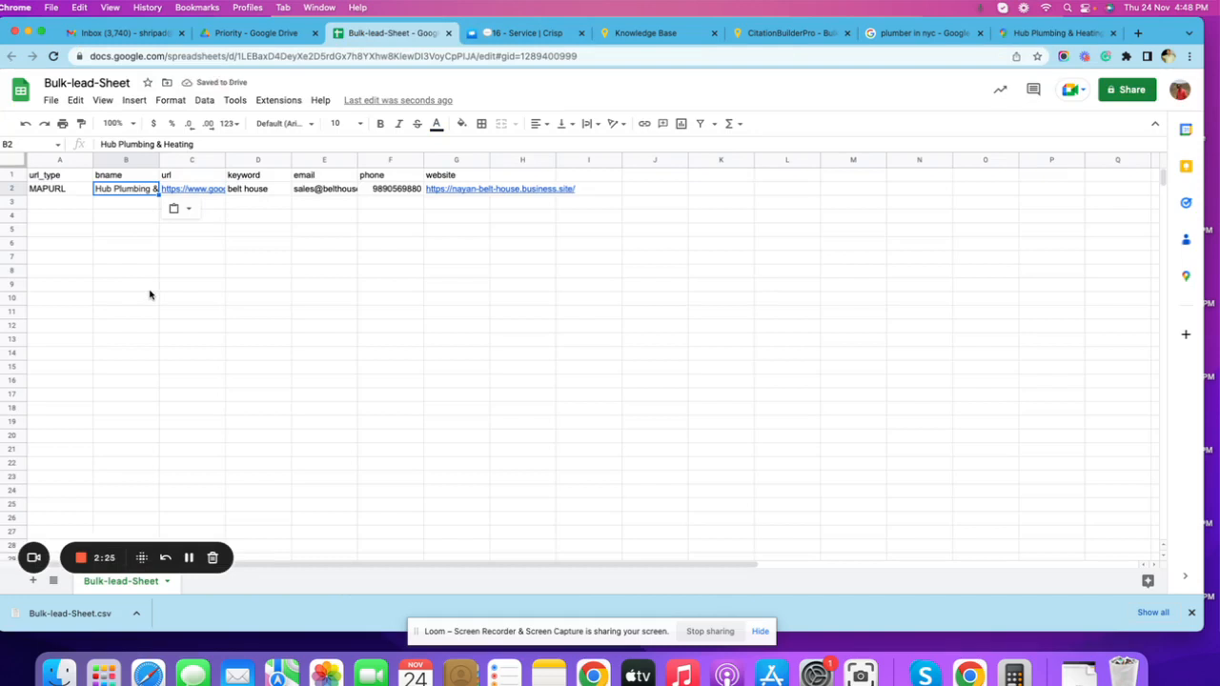
# Set the keyword in cell D2 of the MAPURL row to "plumber in nyc".
pyautogui.click(259, 191)
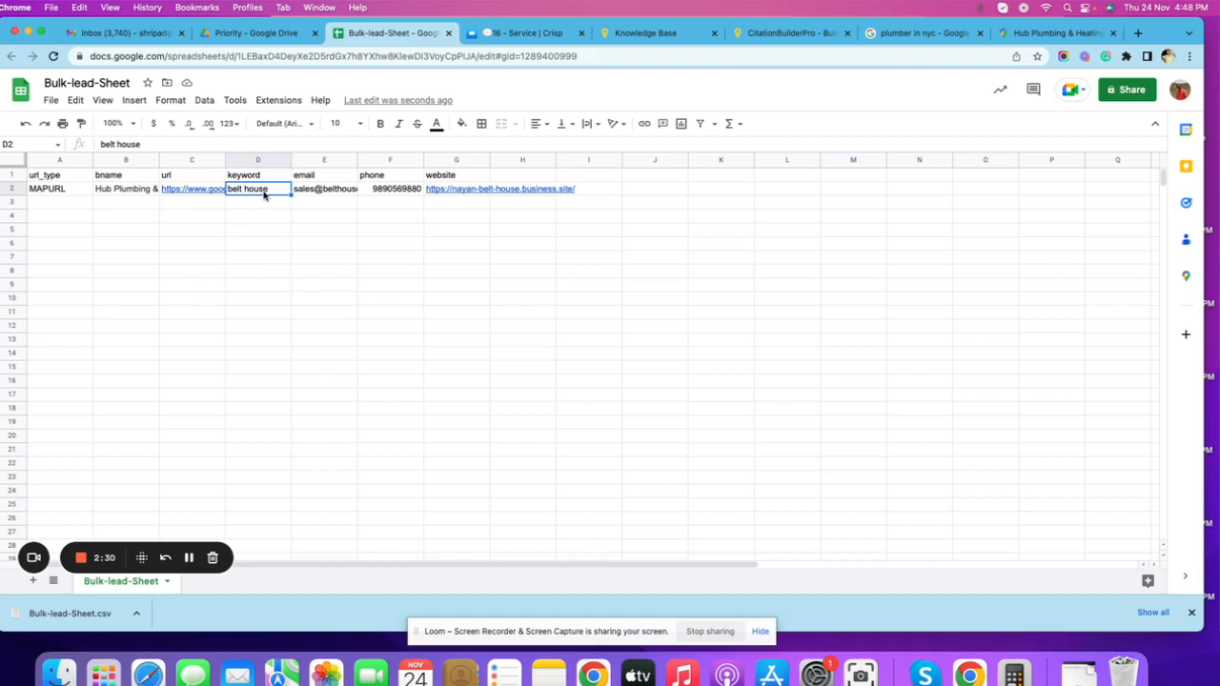
pyautogui.write('plumber in nyc')
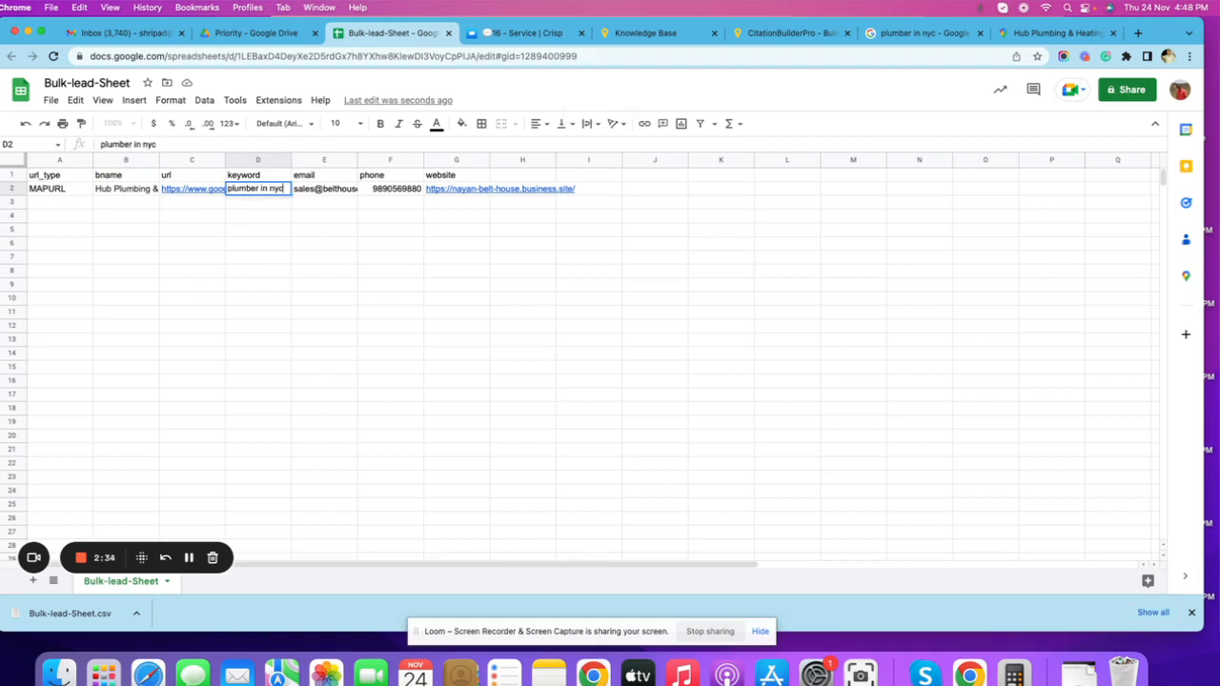
pyautogui.press('Tab')
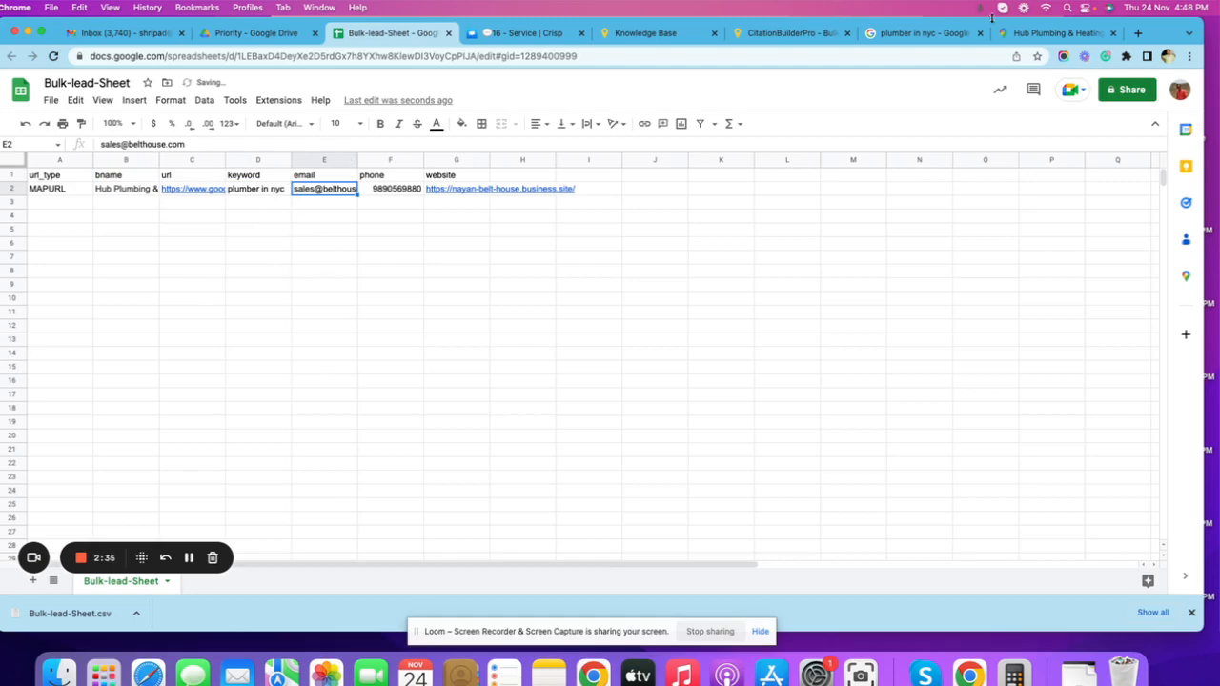
# Copy the website address from the Hub Plumbing & Heating listing and replace the domain part of the email in cell E2 with it.
pyautogui.click(1039, 34)
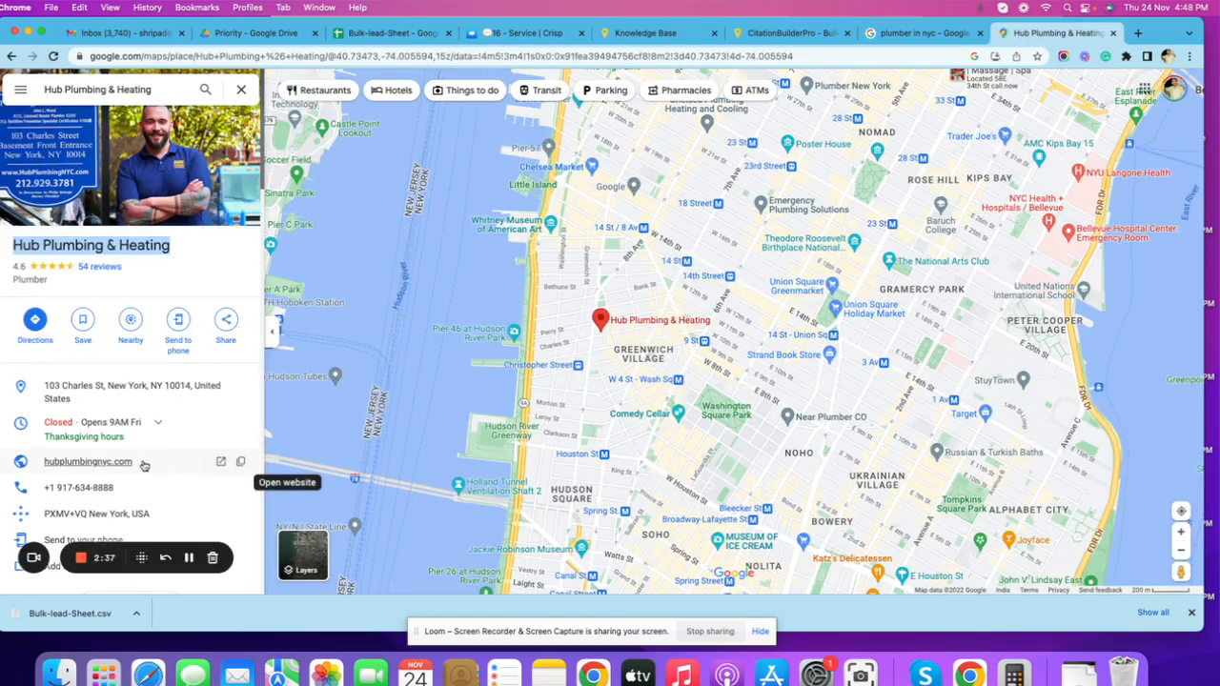
pyautogui.click(241, 465)
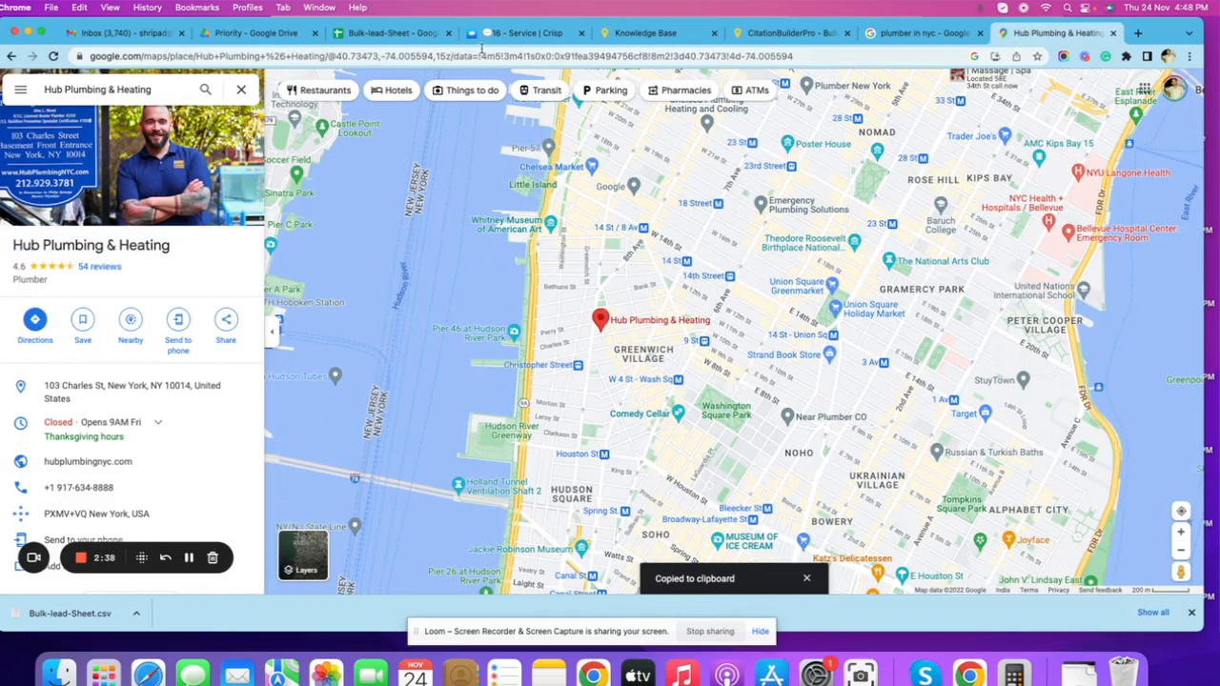
pyautogui.click(410, 33)
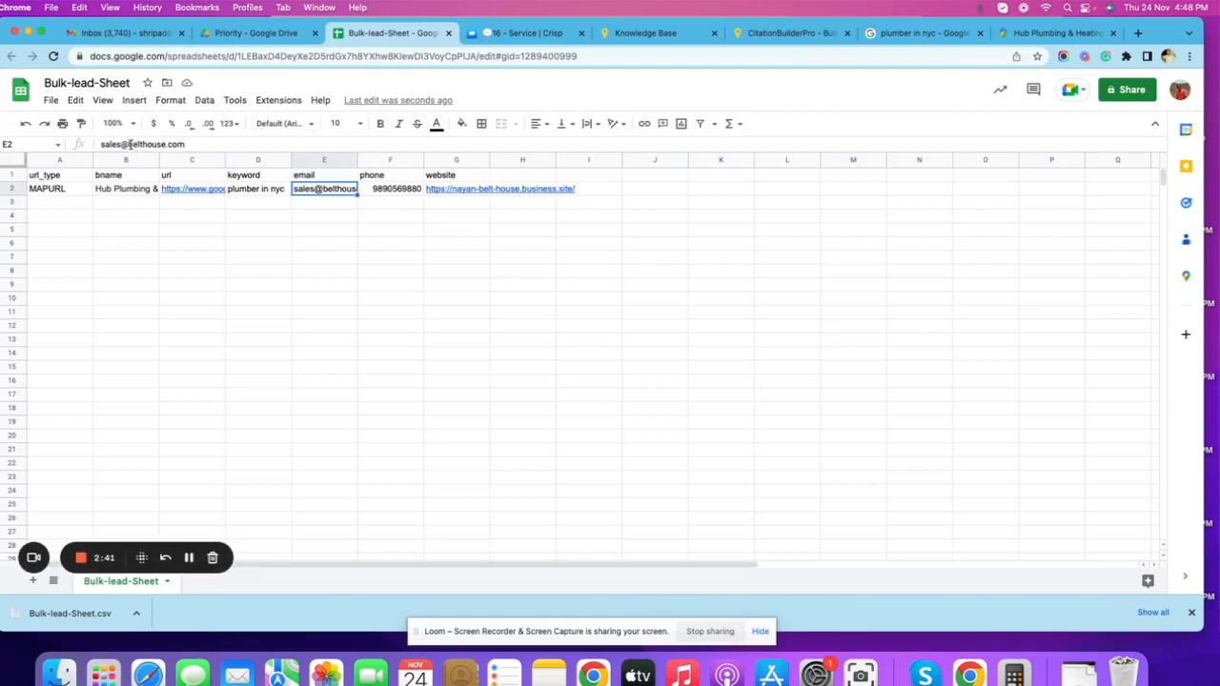
pyautogui.moveTo(127, 144); pyautogui.dragTo(185, 144)
pyautogui.press('super+v')
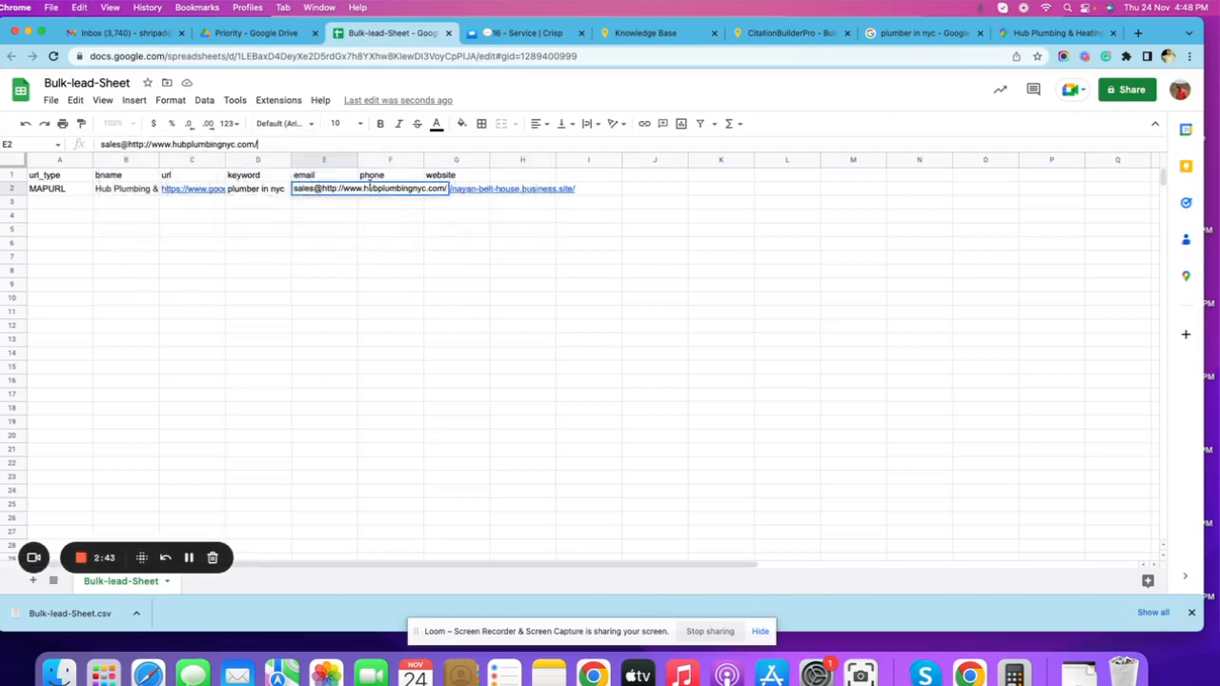
pyautogui.click(600, 274)
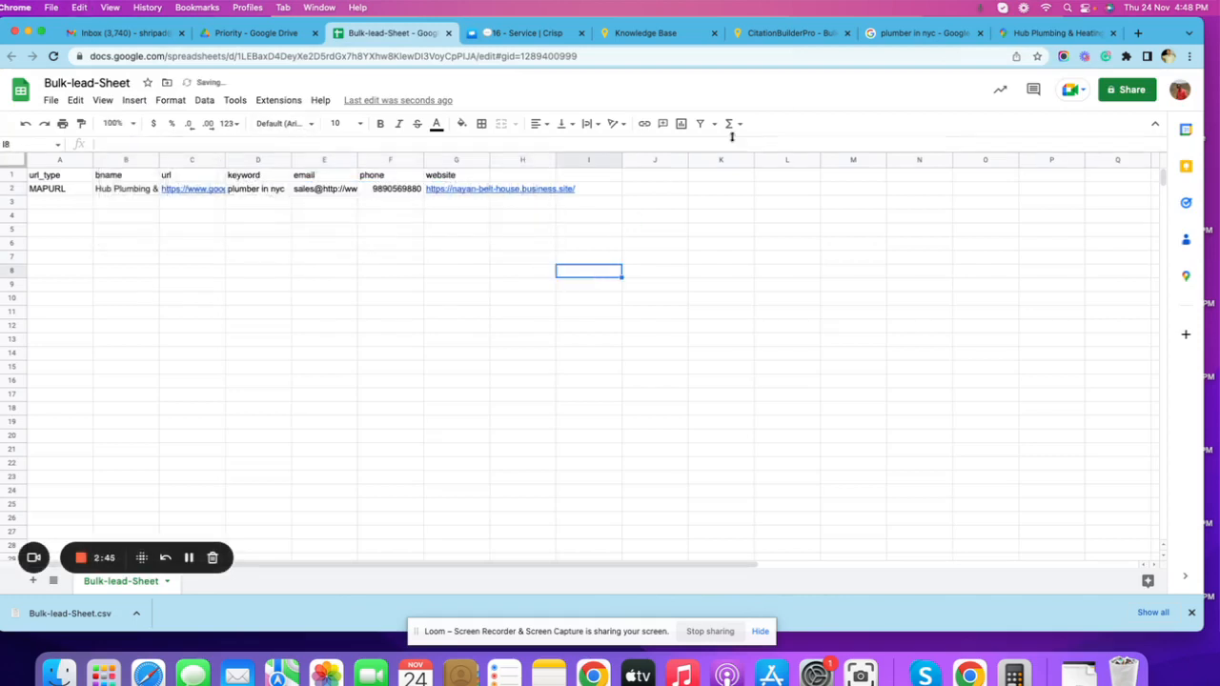
# Copy the business phone number from the Google Maps listing and replace the phone in cell F2 with it.
pyautogui.click(1049, 33)
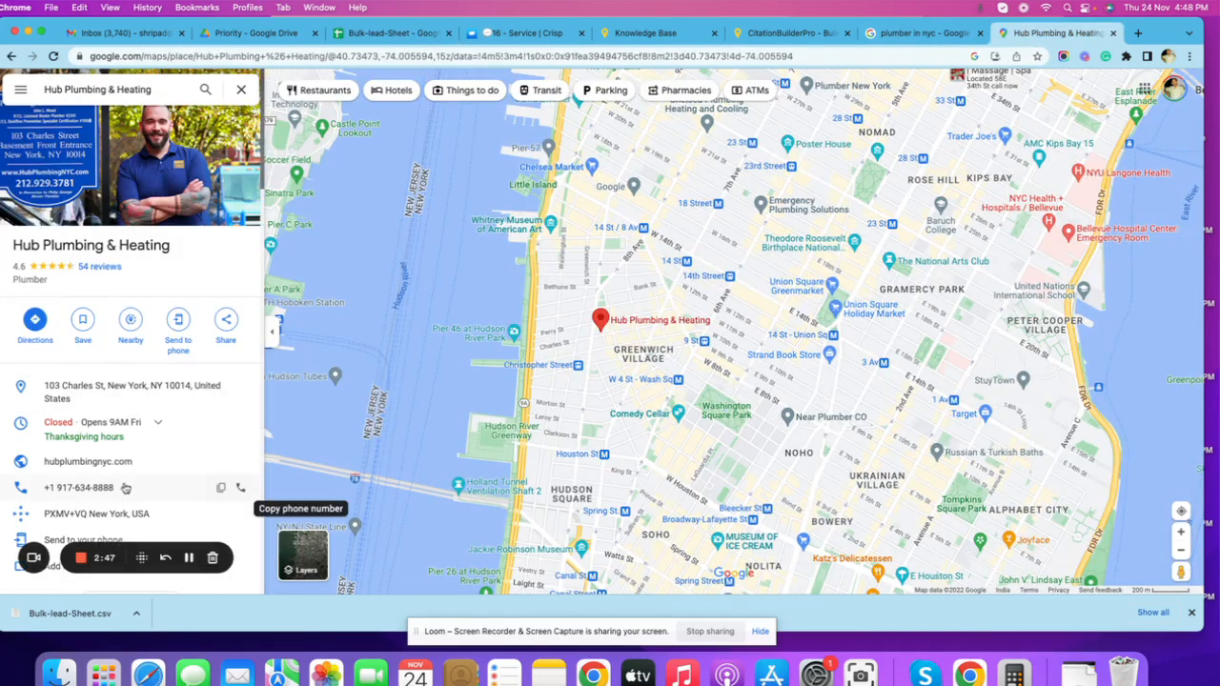
pyautogui.click(220, 488)
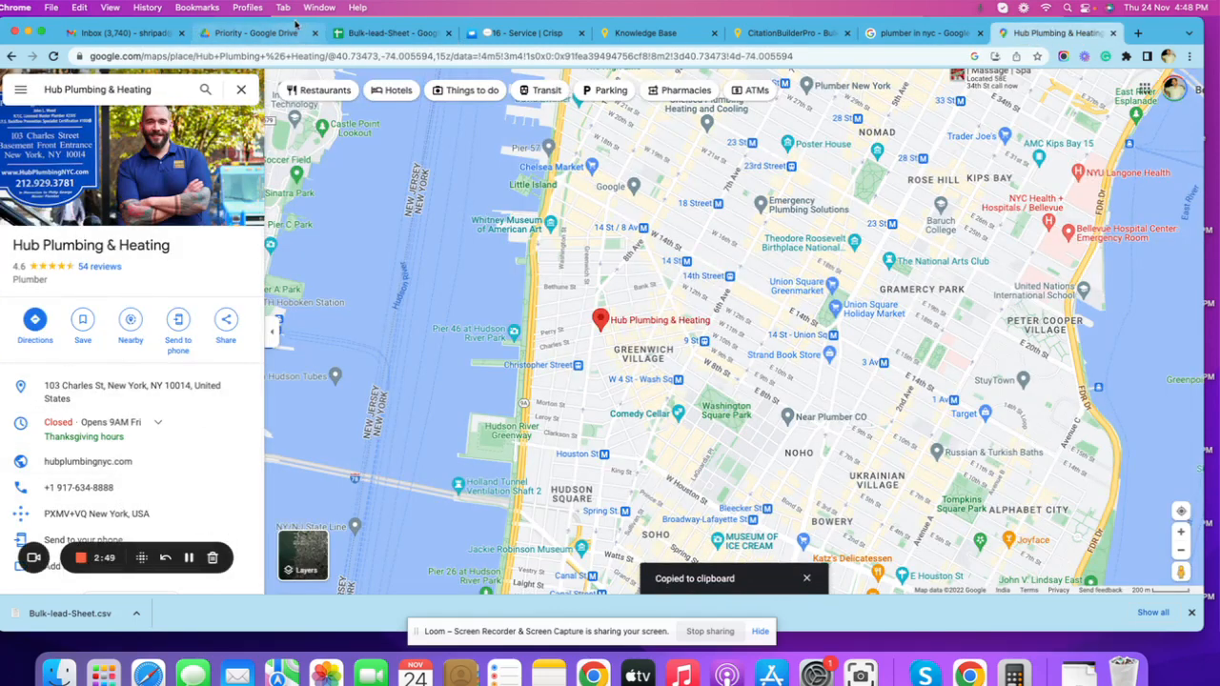
pyautogui.click(264, 38)
pyautogui.click(391, 33)
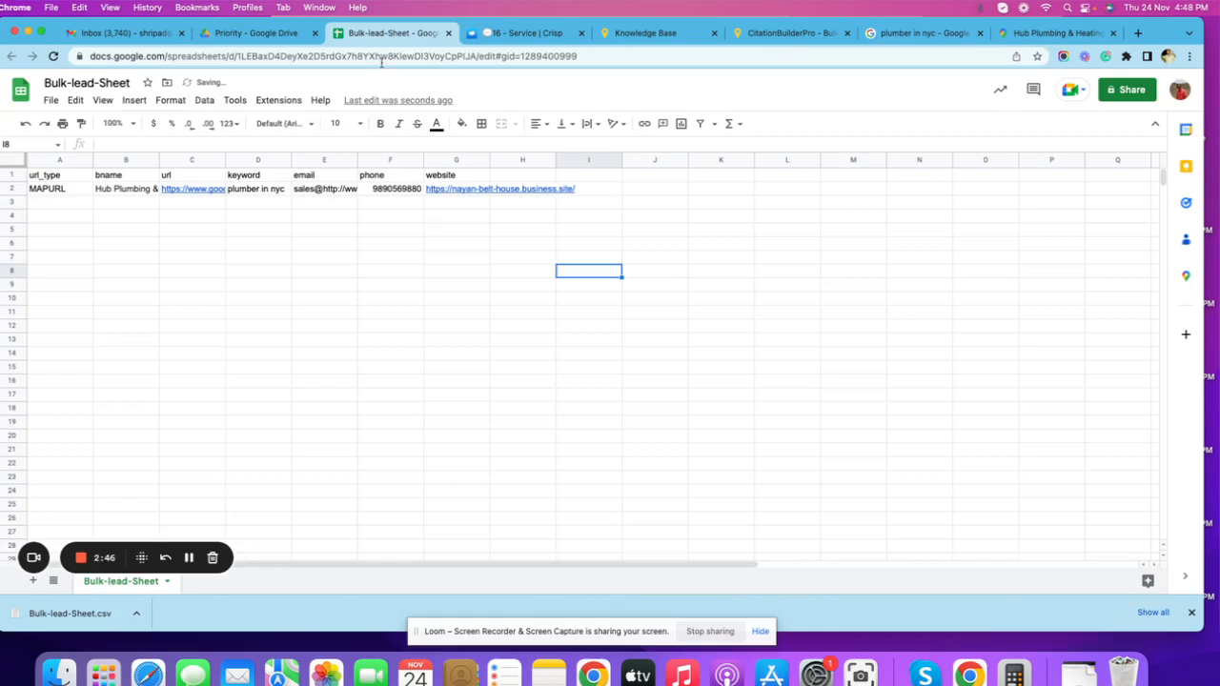
pyautogui.click(401, 191)
pyautogui.hotkey('ctrl', 'v')
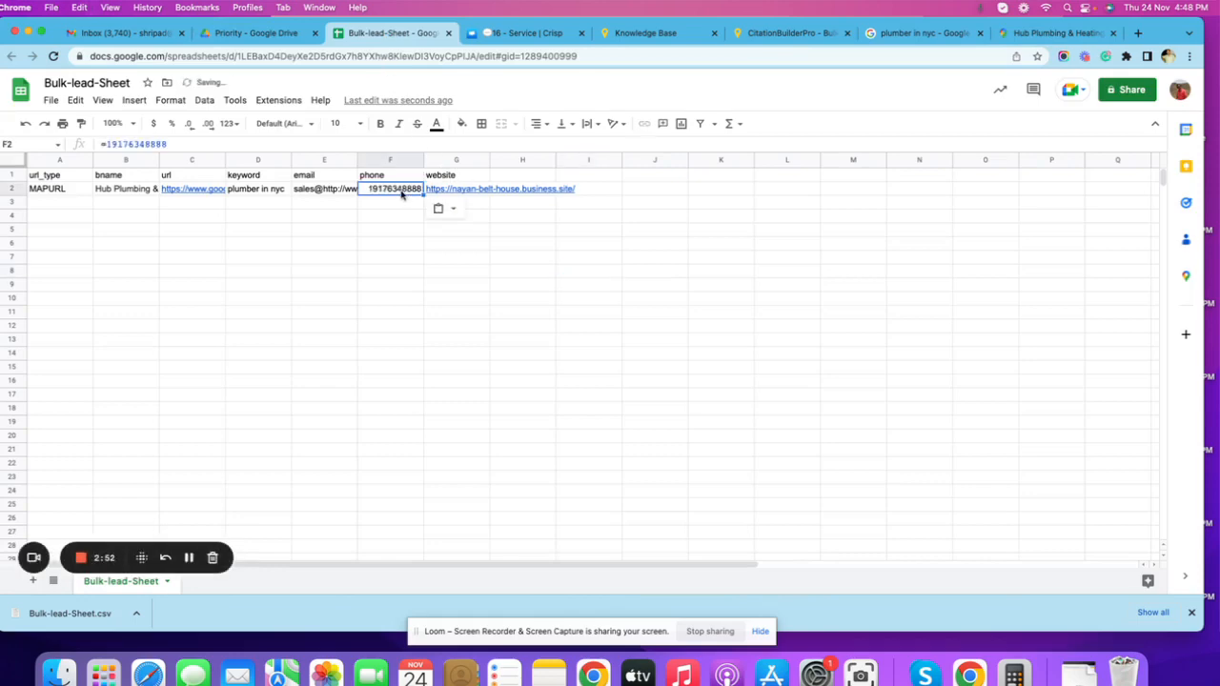
pyautogui.click(1056, 33)
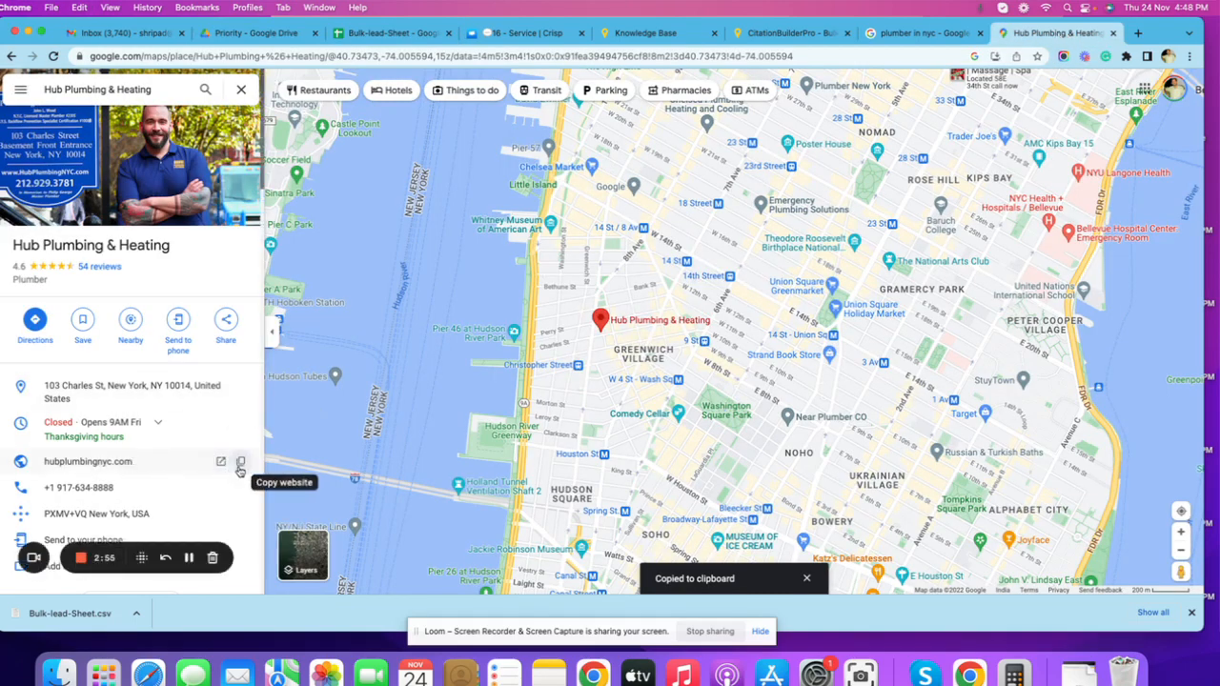
pyautogui.click(390, 33)
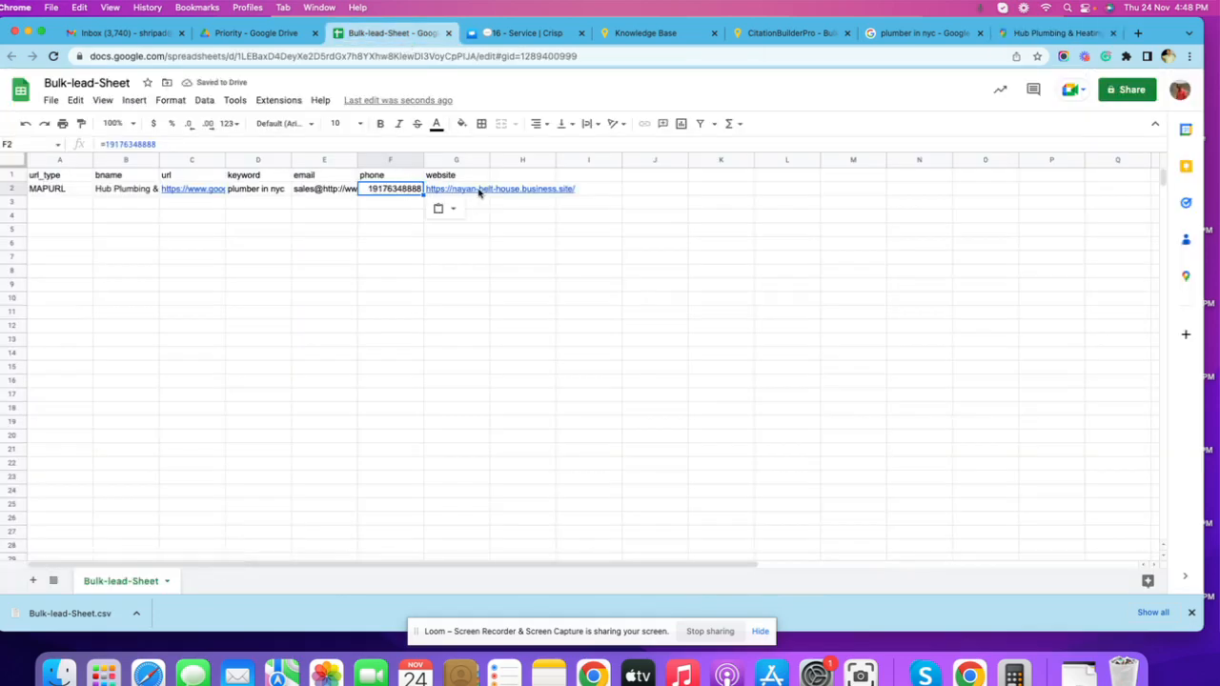
pyautogui.click(455, 191)
pyautogui.hotkey('ctrl', 'v')
pyautogui.click(385, 299)
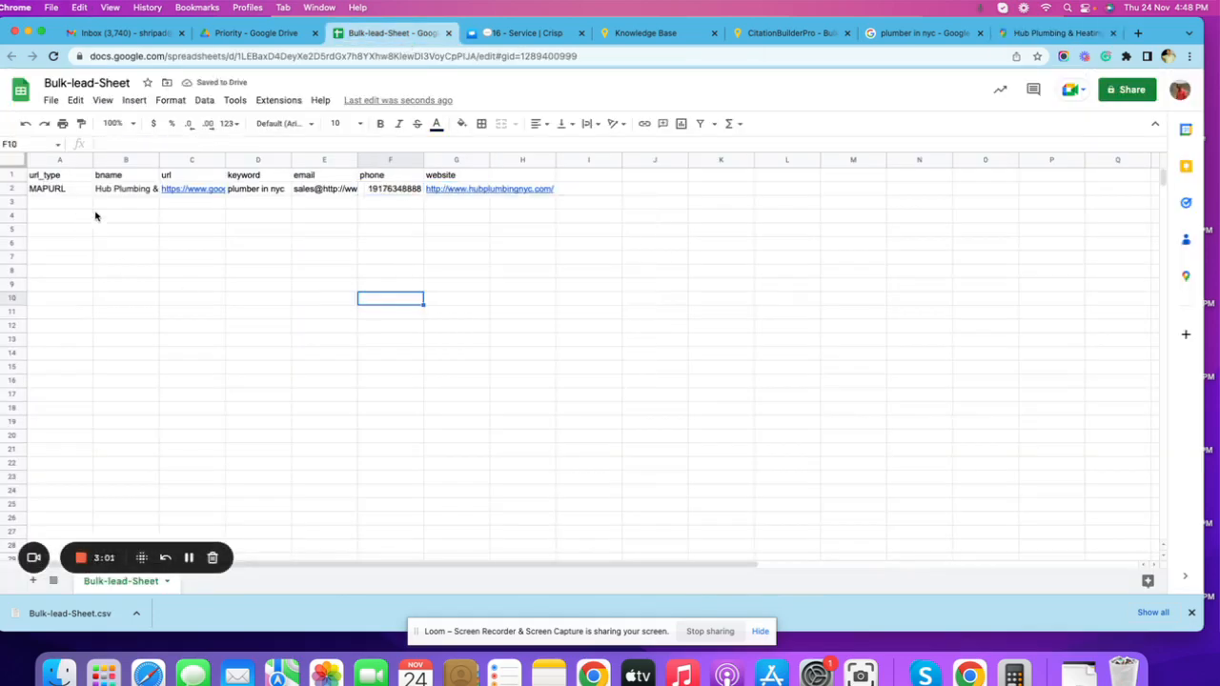
# Download Bulk-lead-Sheet in Comma Separated Values (.csv) format.
pyautogui.click(78, 247)
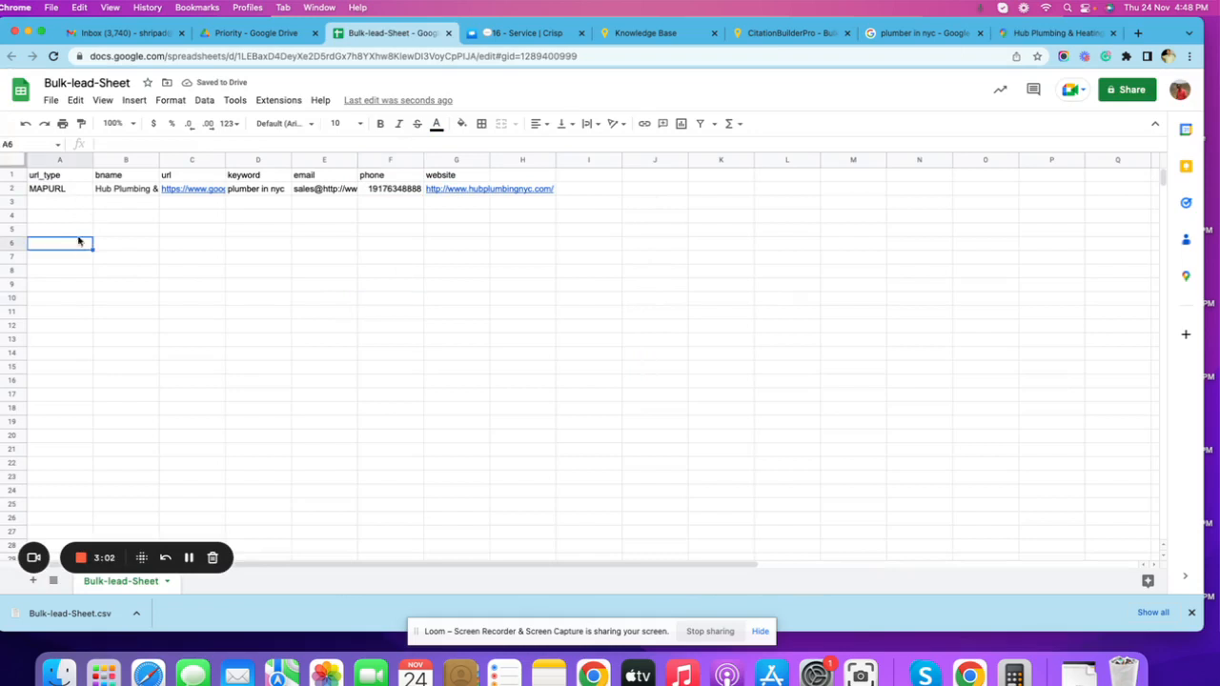
pyautogui.click(52, 102)
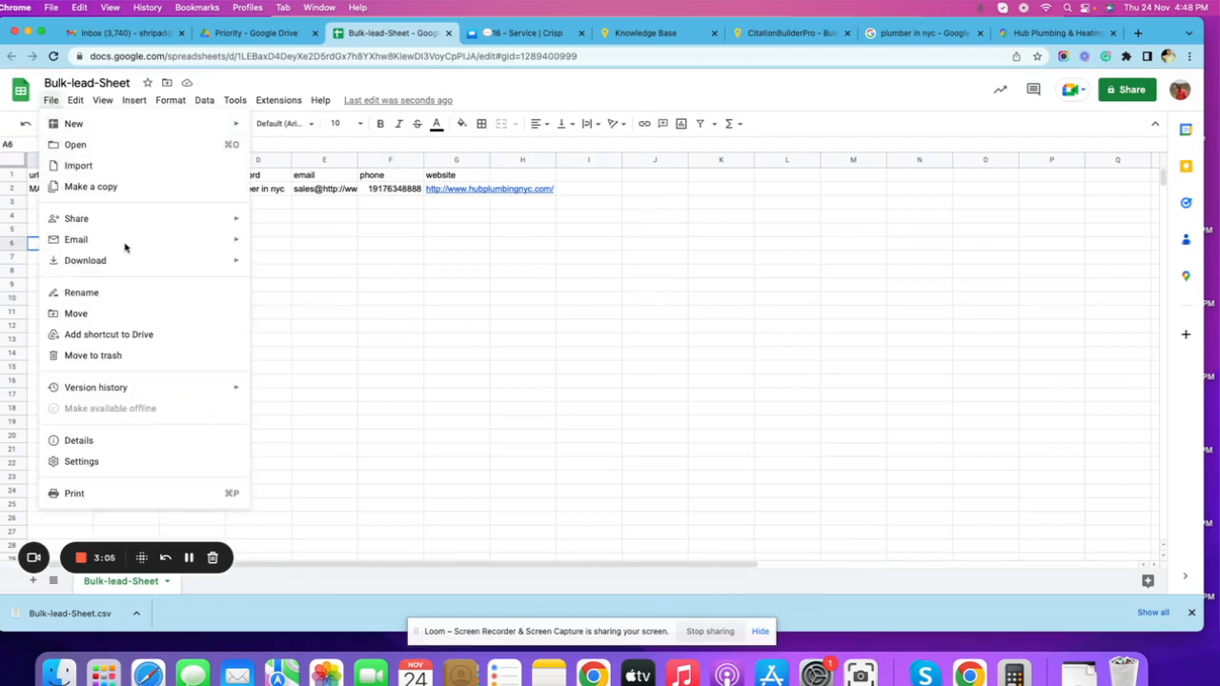
pyautogui.moveTo(124, 250)
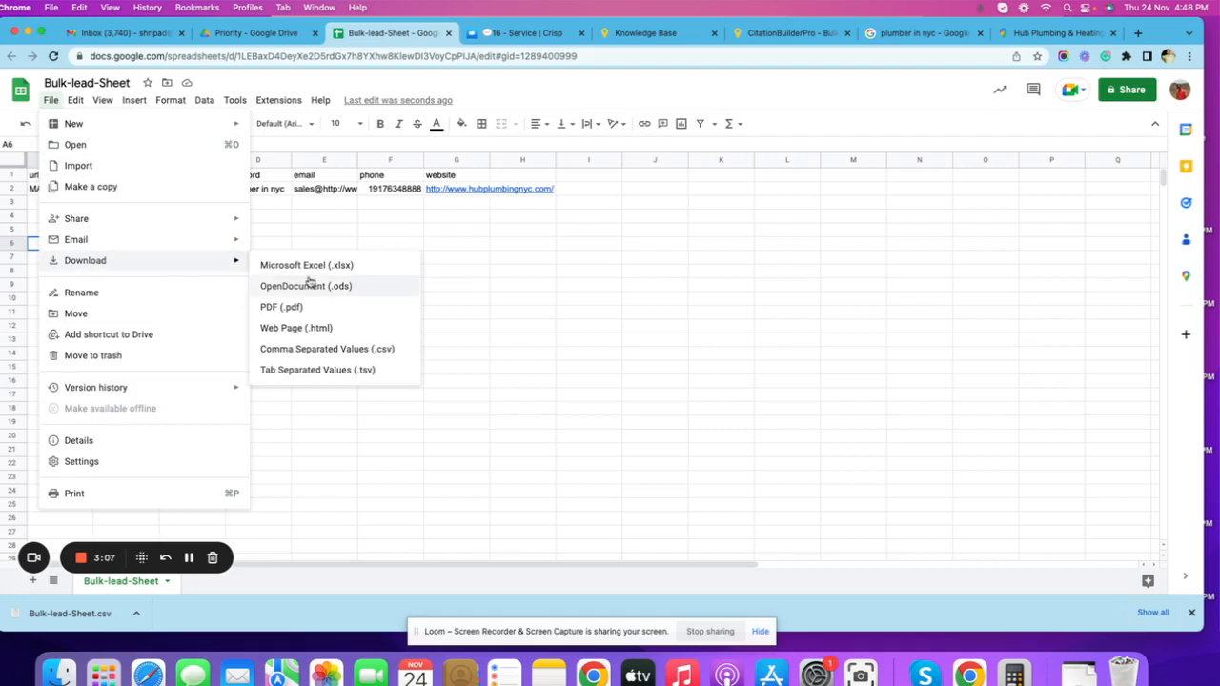
pyautogui.click(350, 353)
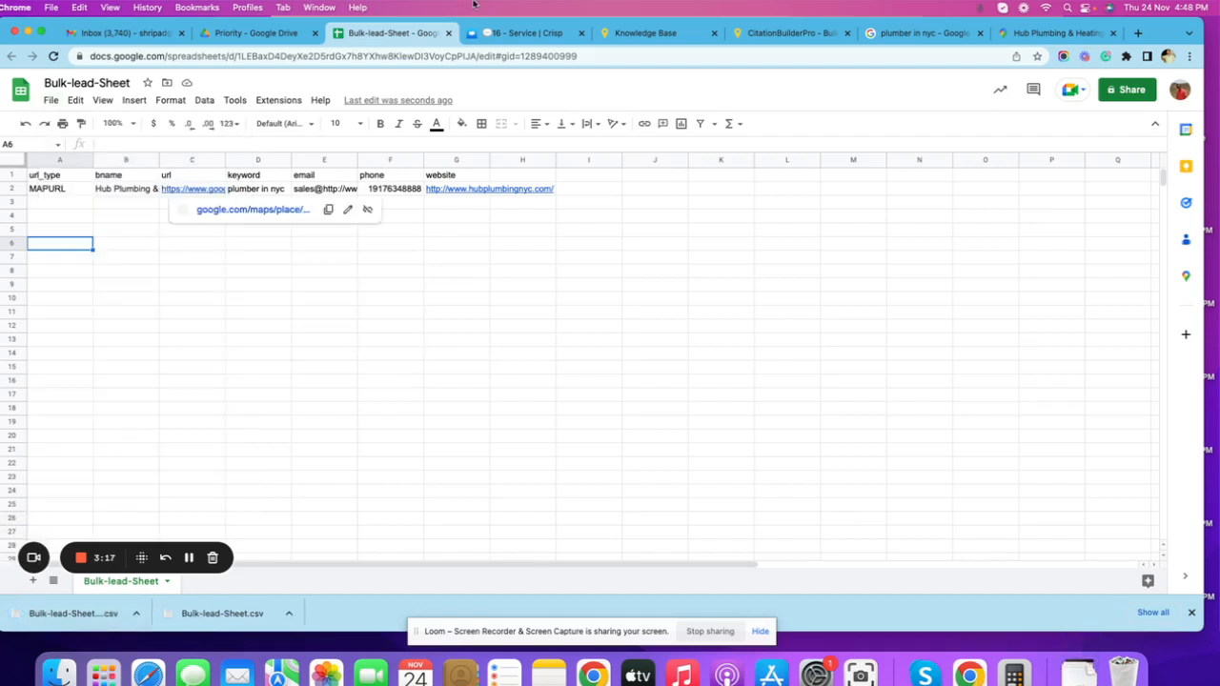
# Switch to CitationBuilderPro's Bulk Import page and upload "Bulk-lead-Sheet - Bulk-lead-Sheet.csv" from the Downloads folder.
pyautogui.click(641, 35)
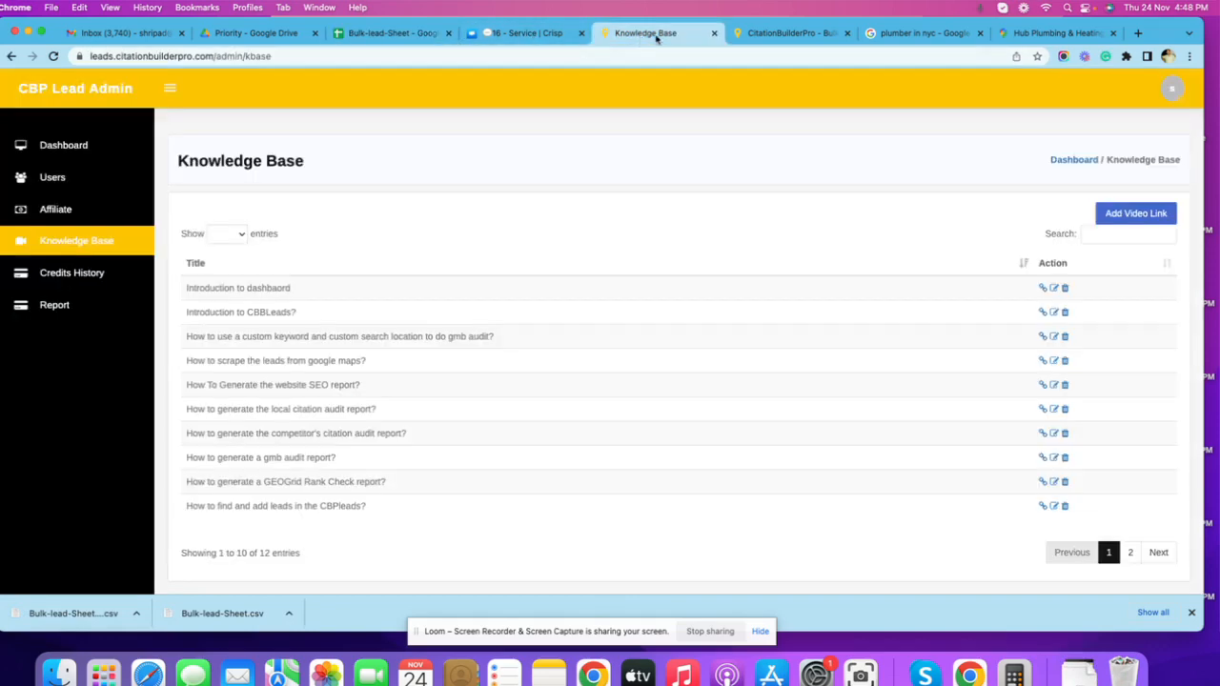
pyautogui.click(749, 32)
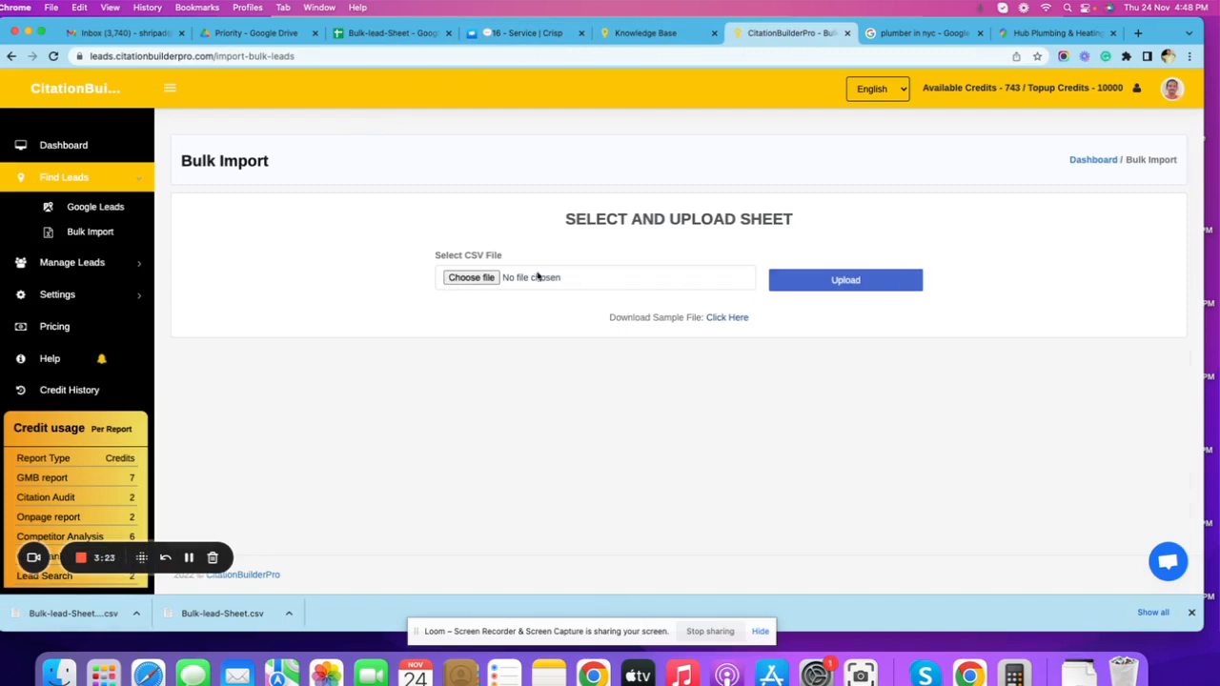
pyautogui.click(472, 278)
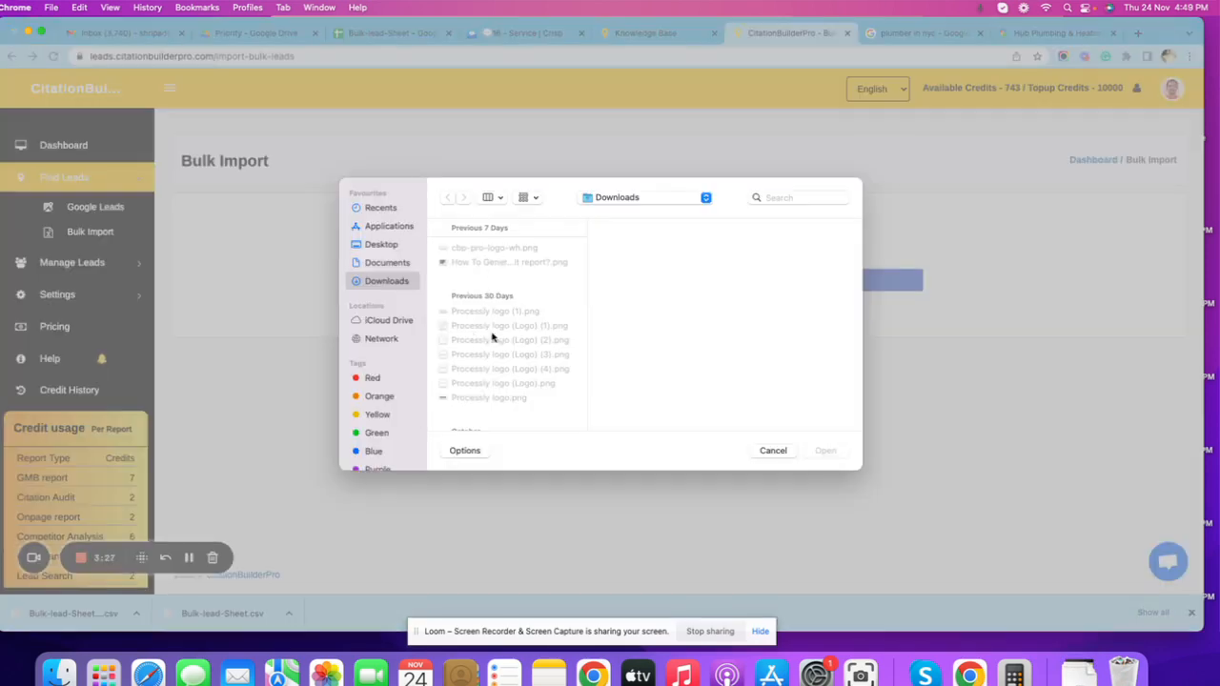
pyautogui.click(386, 246)
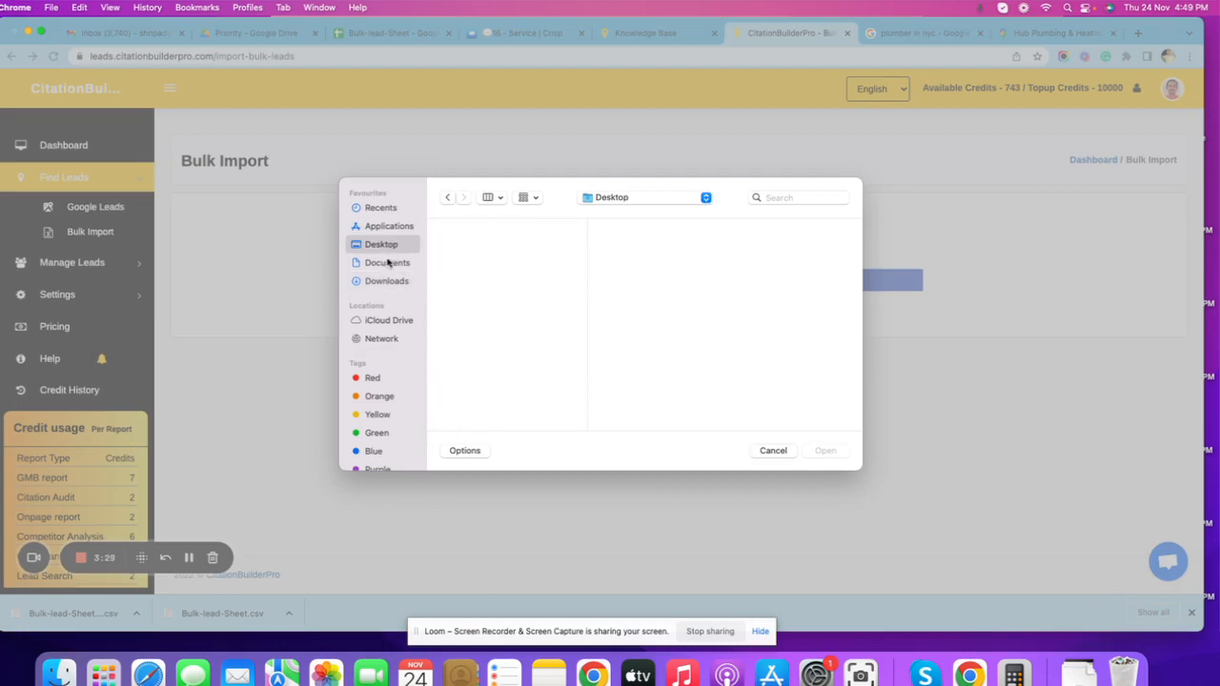
pyautogui.click(389, 283)
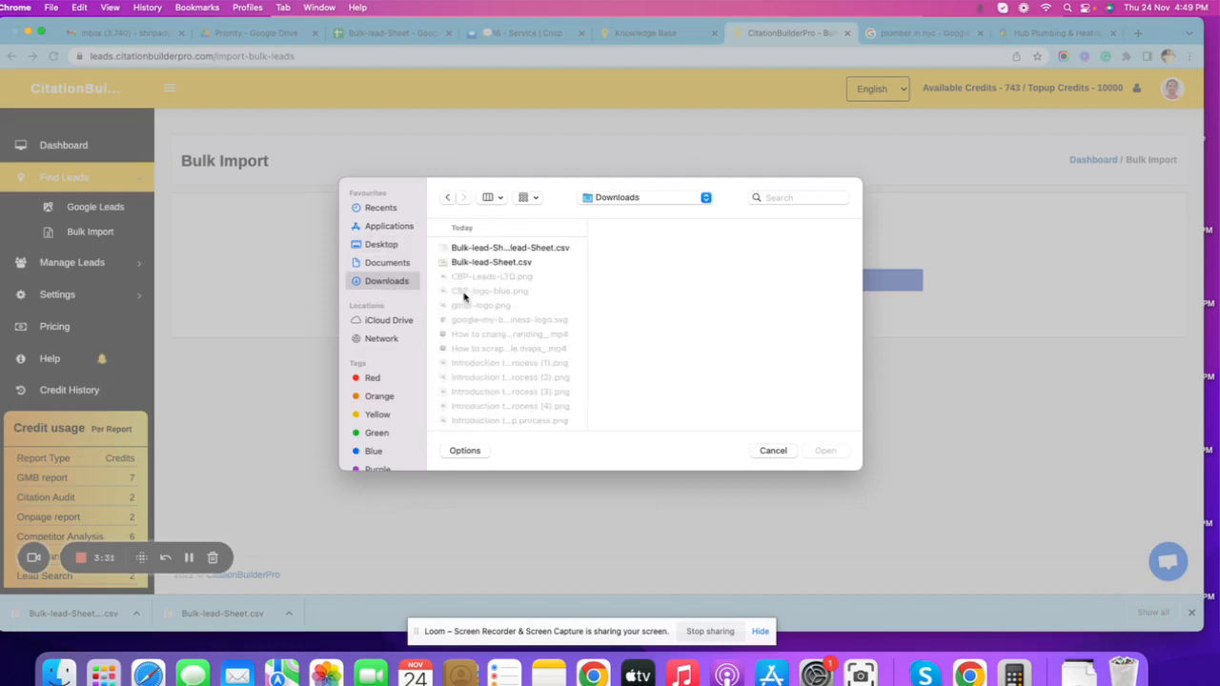
pyautogui.click(551, 249)
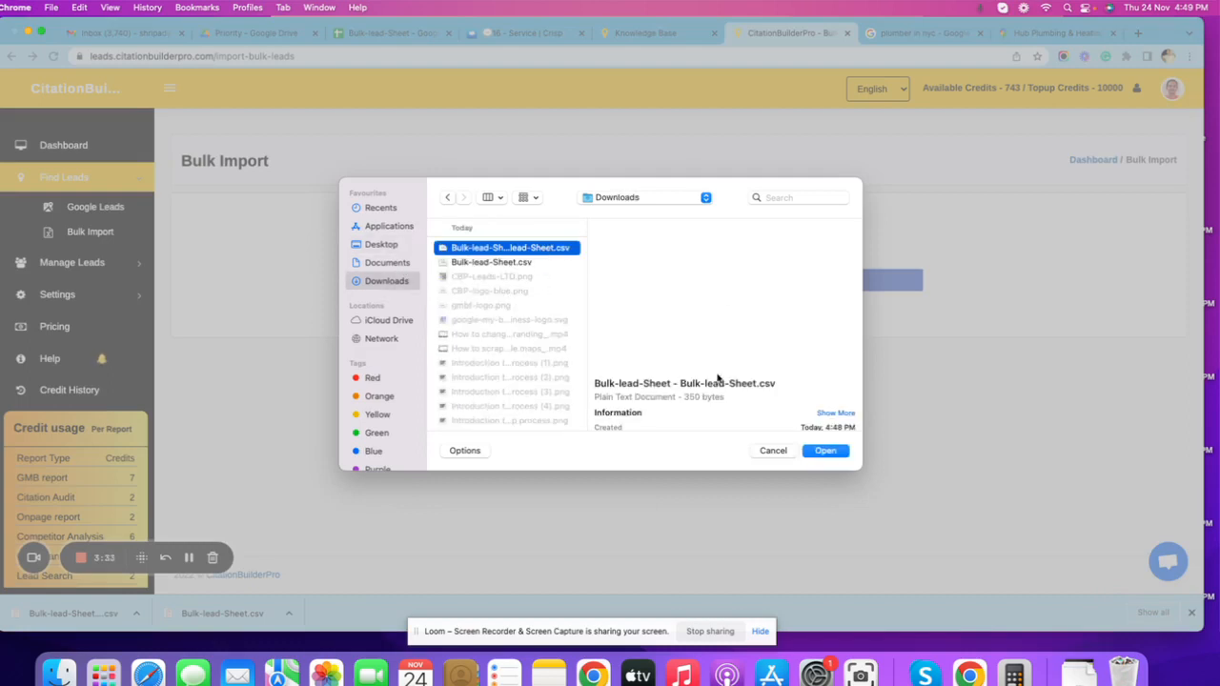
pyautogui.click(827, 453)
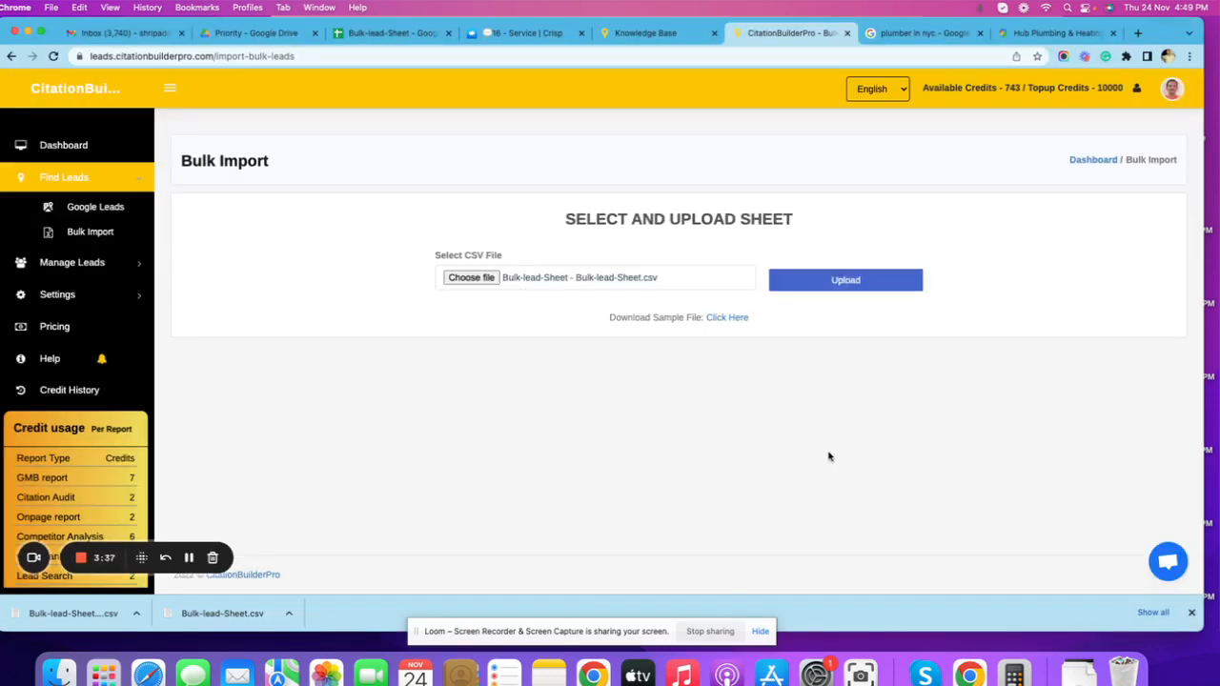
pyautogui.click(854, 280)
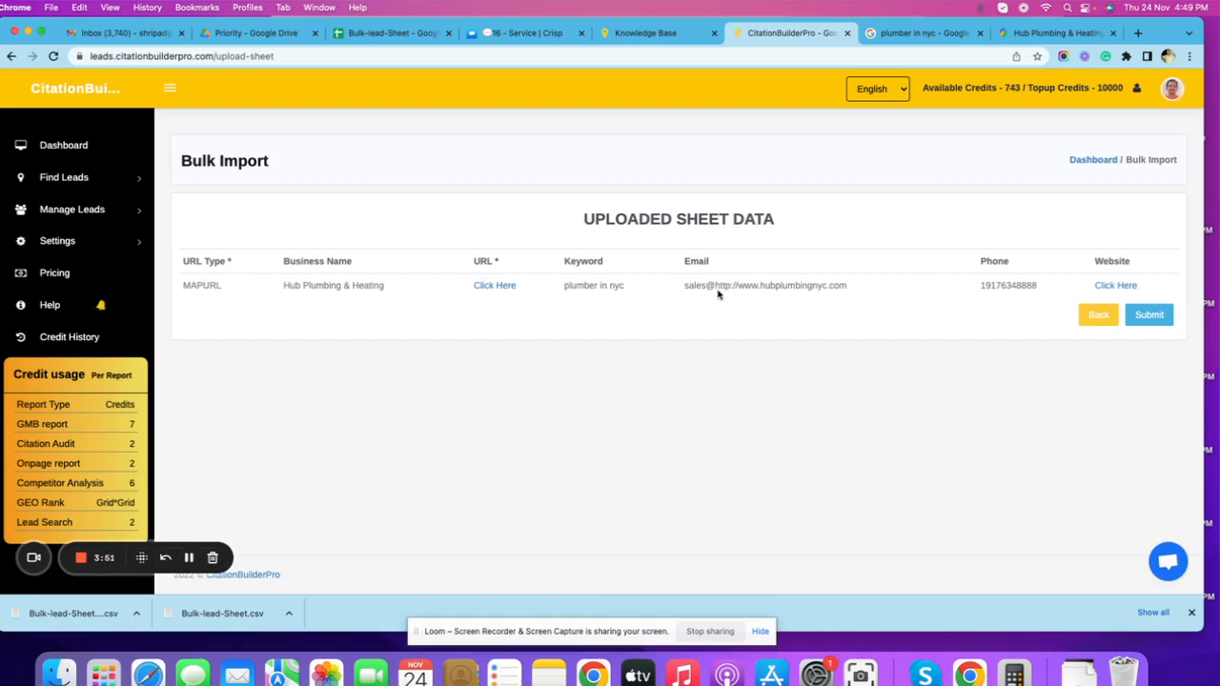
# Check the email domain in the uploaded sheet data and go back to the Bulk Import form without submitting.
pyautogui.moveTo(715, 286); pyautogui.dragTo(851, 295)
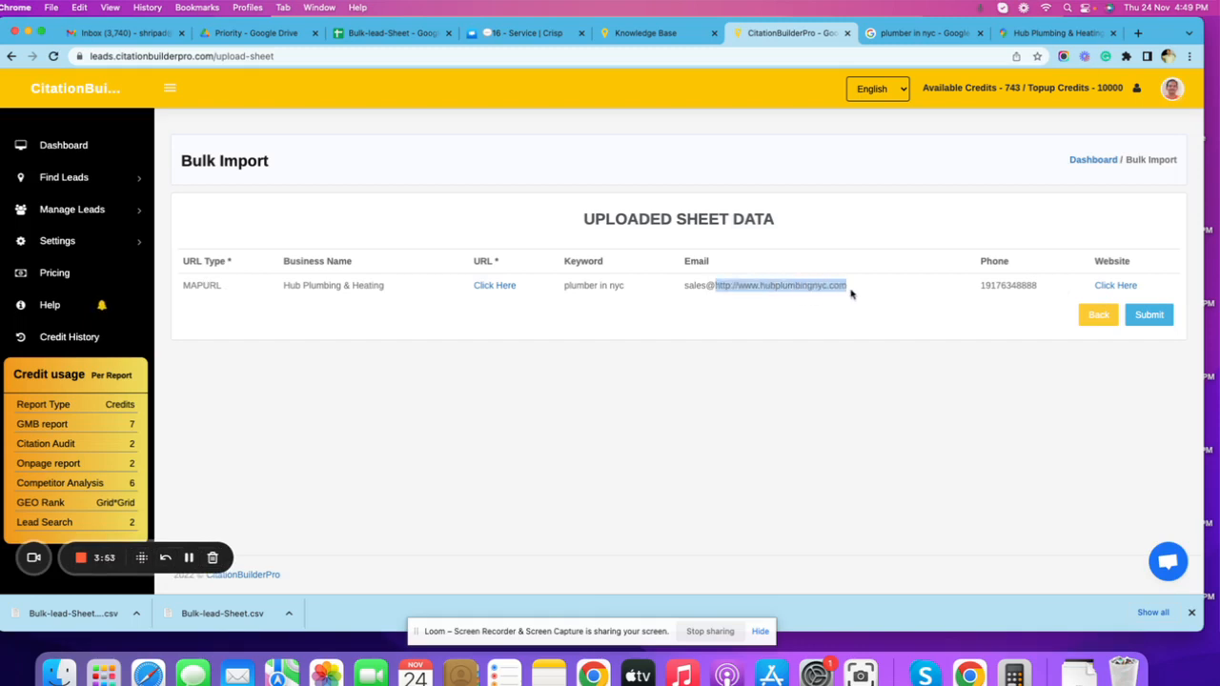
pyautogui.click(831, 341)
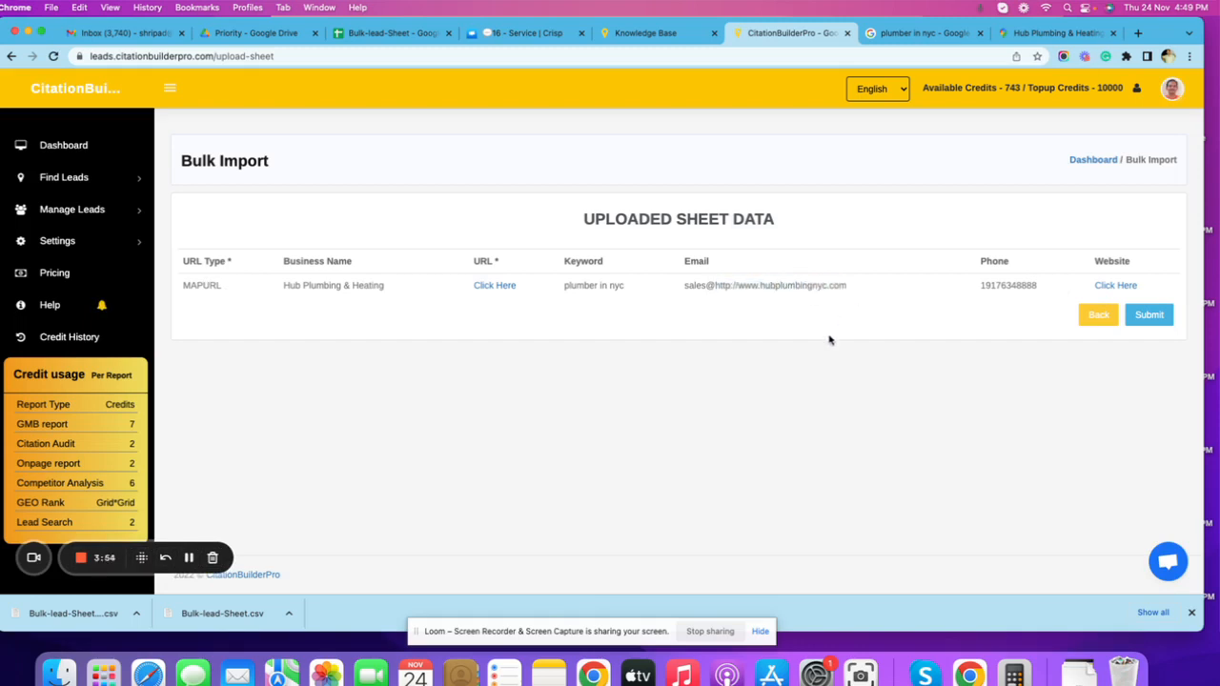
pyautogui.click(1096, 319)
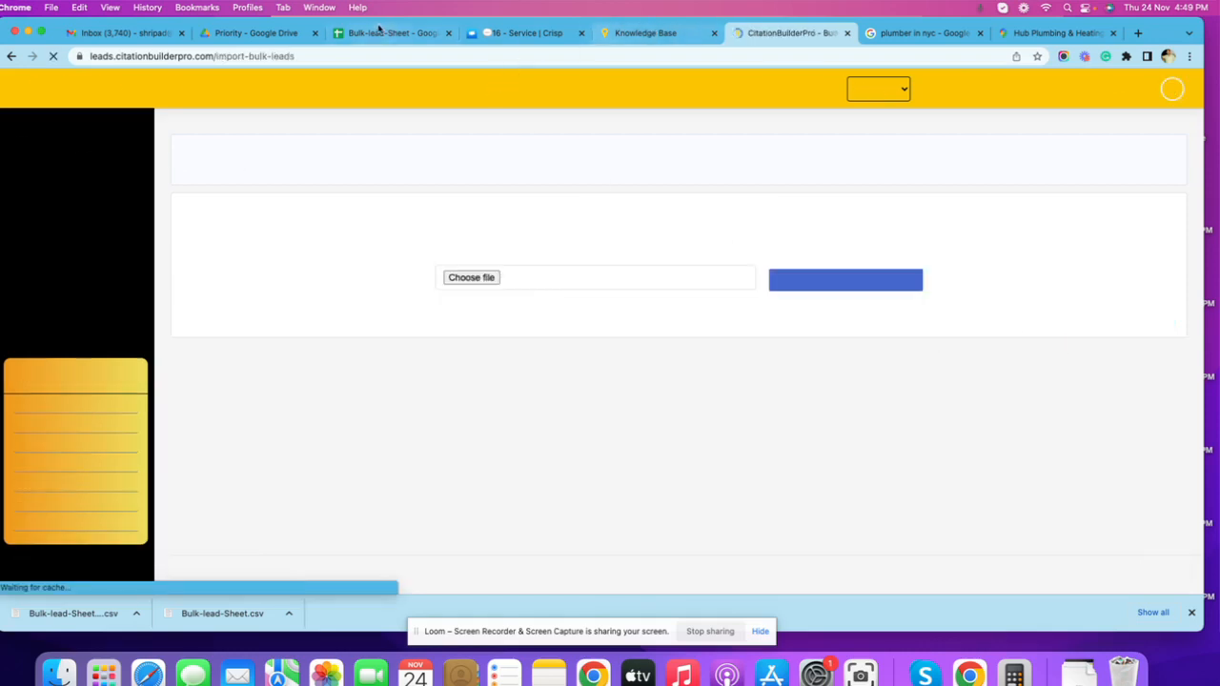
pyautogui.click(368, 31)
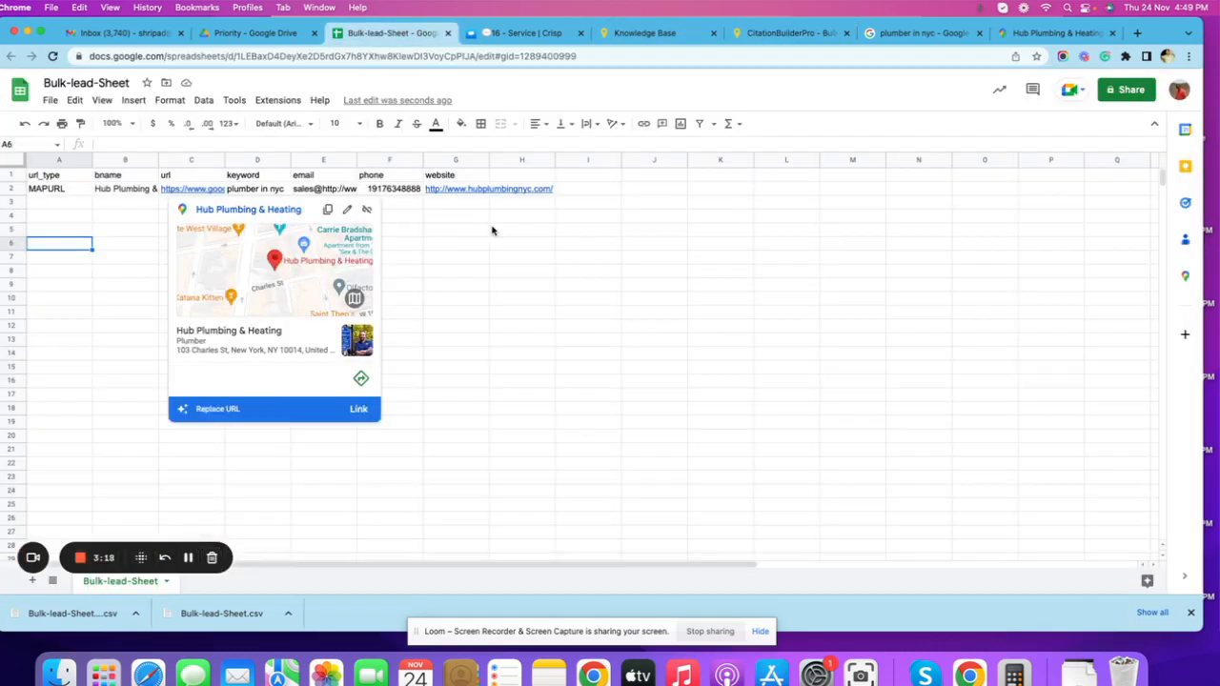
pyautogui.click(307, 191)
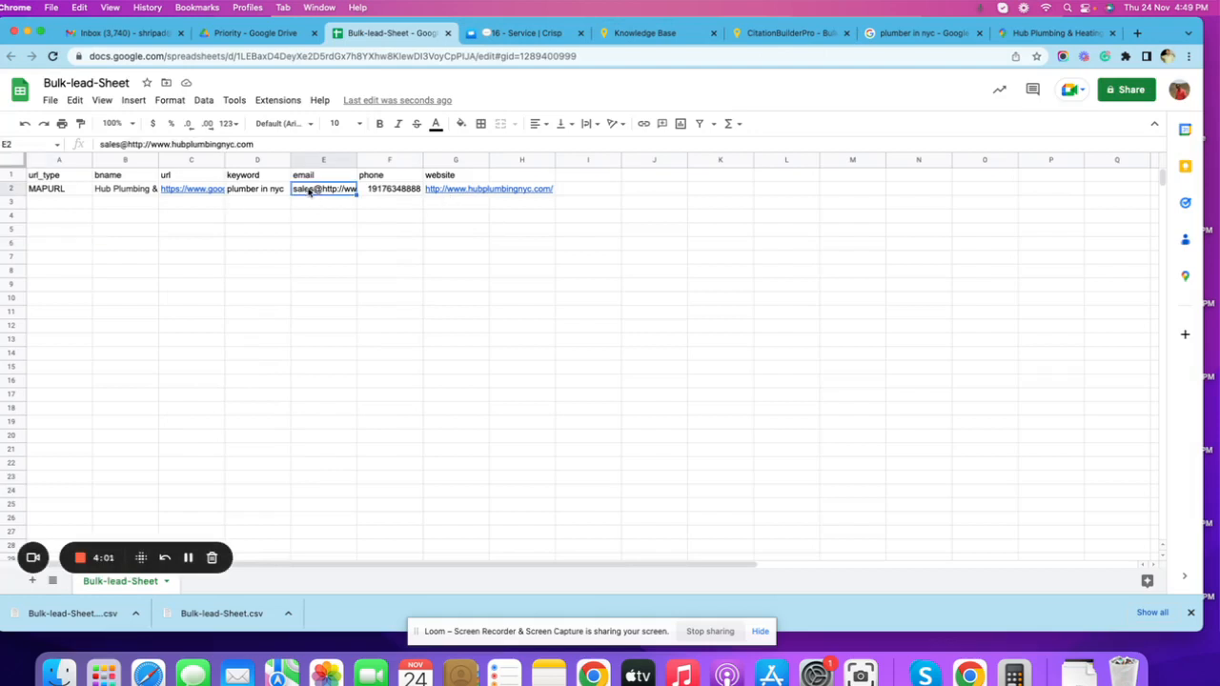
pyautogui.click(127, 144)
pyautogui.moveTo(127, 144); pyautogui.dragTo(172, 144)
pyautogui.press('BackSpace')
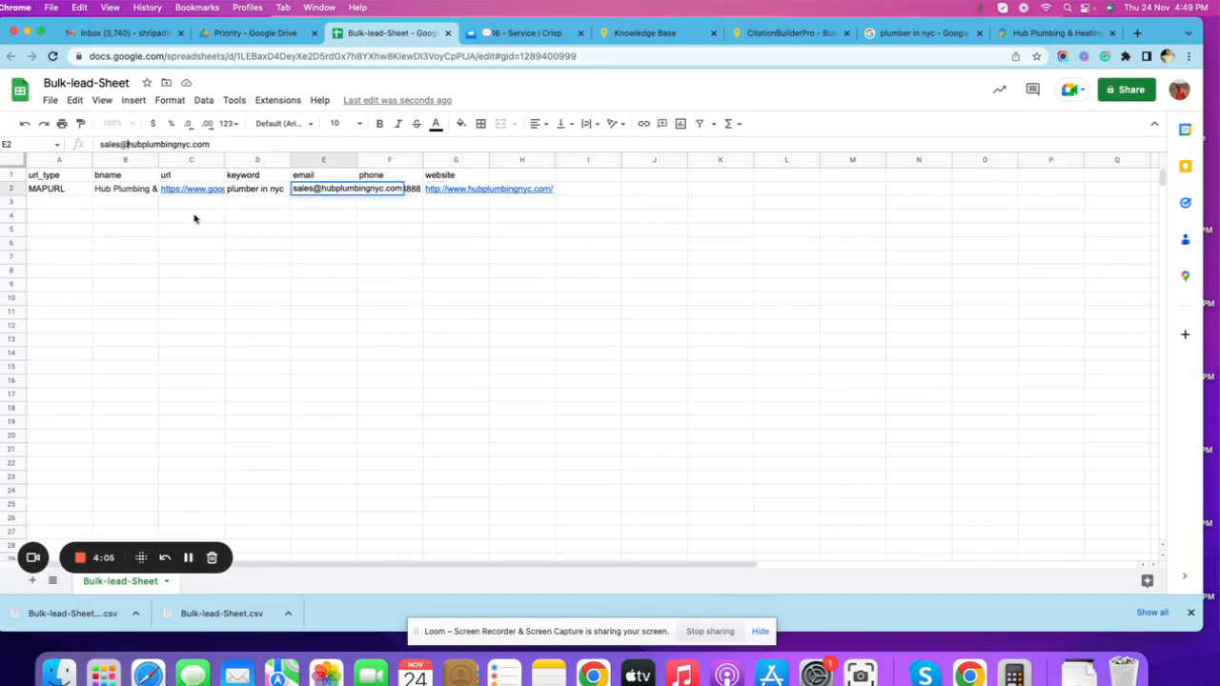
pyautogui.click(211, 242)
# Download the corrected Bulk-lead-Sheet again in Comma Separated Values (.csv) format.
pyautogui.click(49, 100)
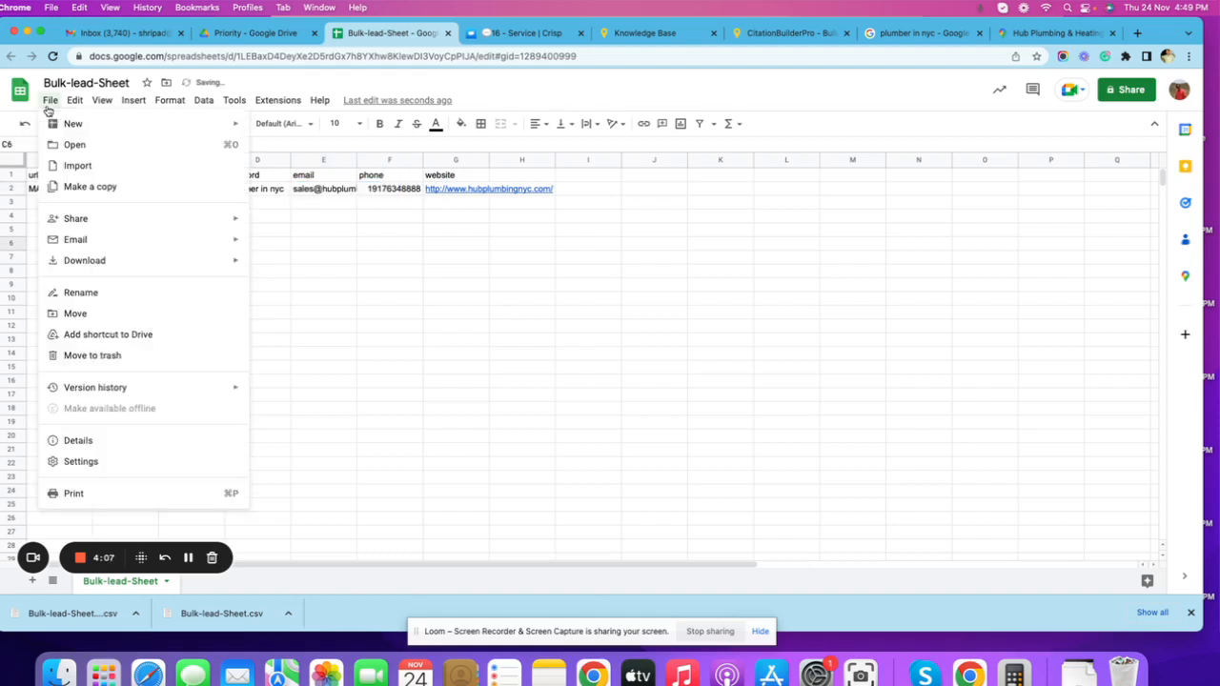
pyautogui.moveTo(236, 269)
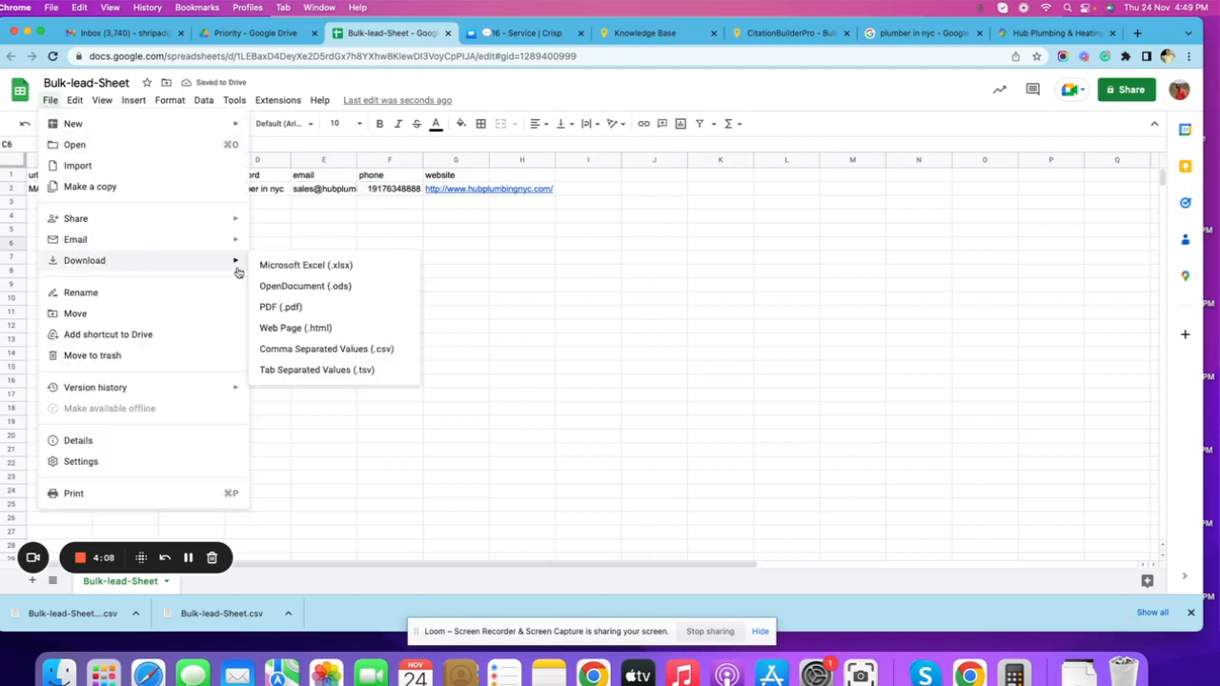
pyautogui.click(292, 349)
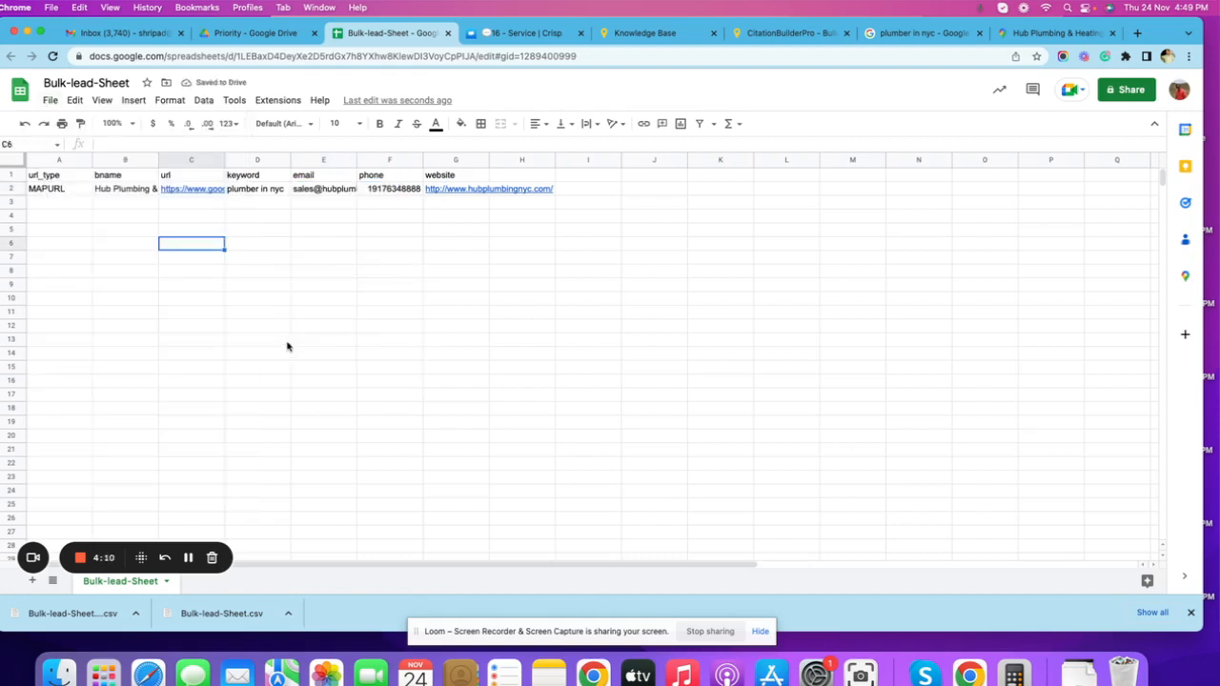
# Switch to CitationBuilderPro's Bulk Import page and upload "Bulk-lead-Sheet - Bulk-lead-Sheet (1).csv" from the Downloads folder.
pyautogui.click(758, 36)
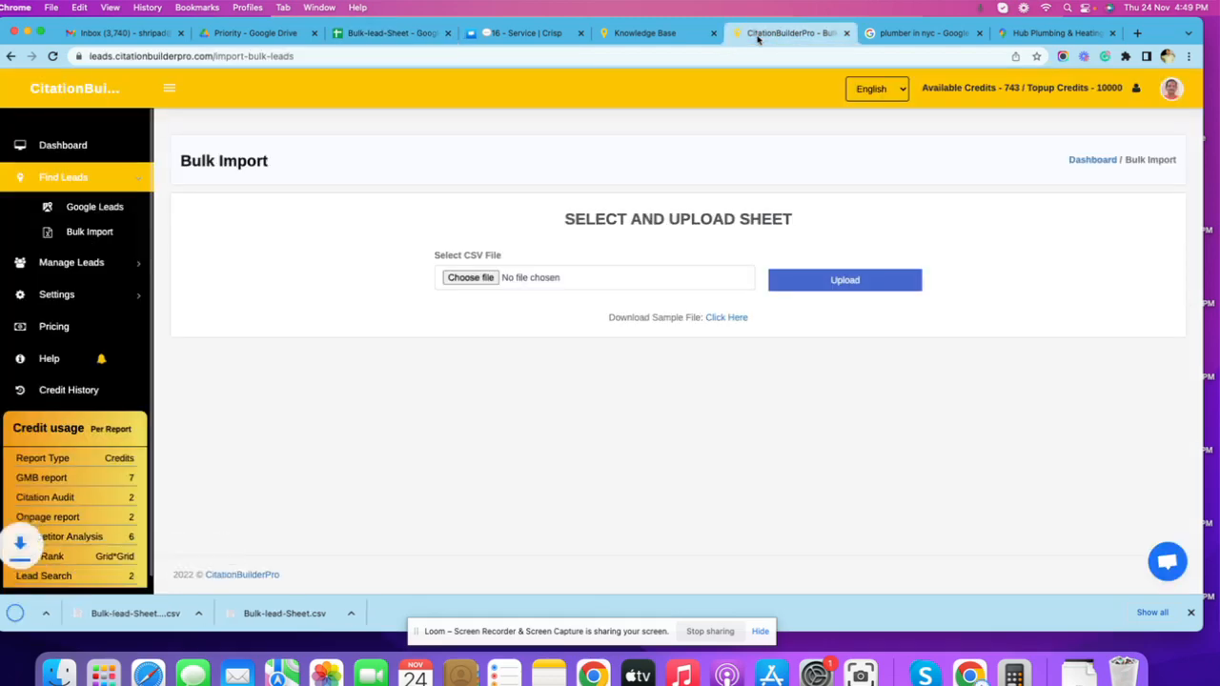
pyautogui.click(471, 278)
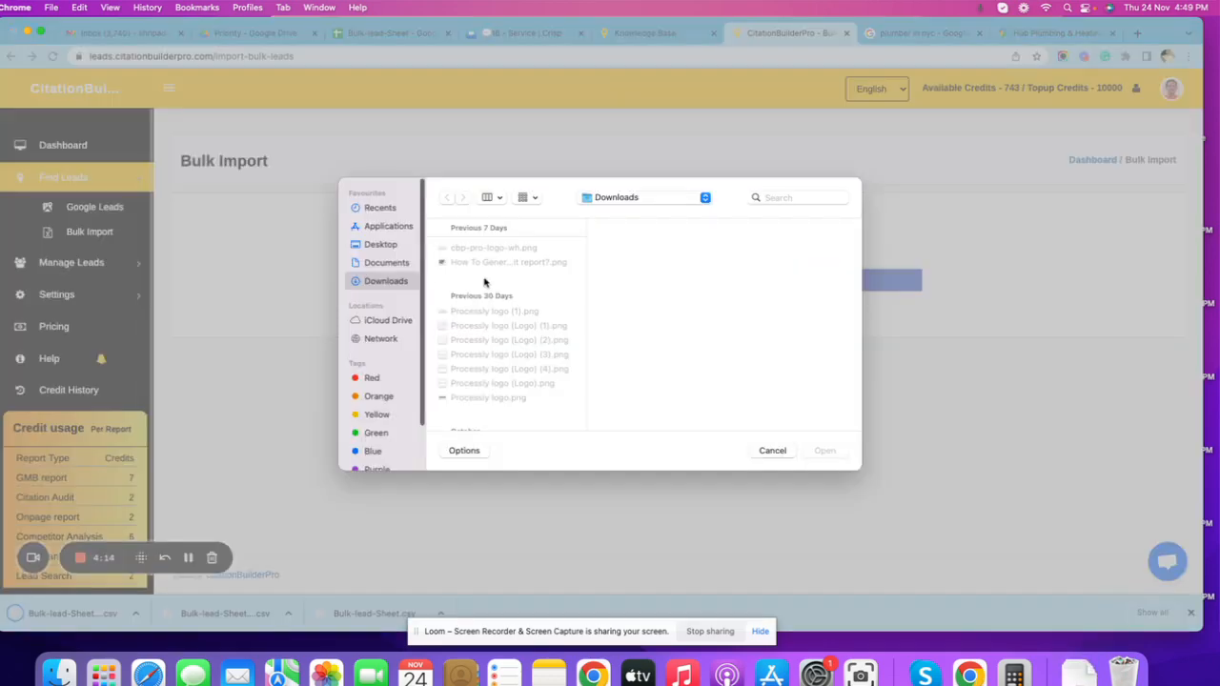
pyautogui.click(383, 266)
pyautogui.click(378, 281)
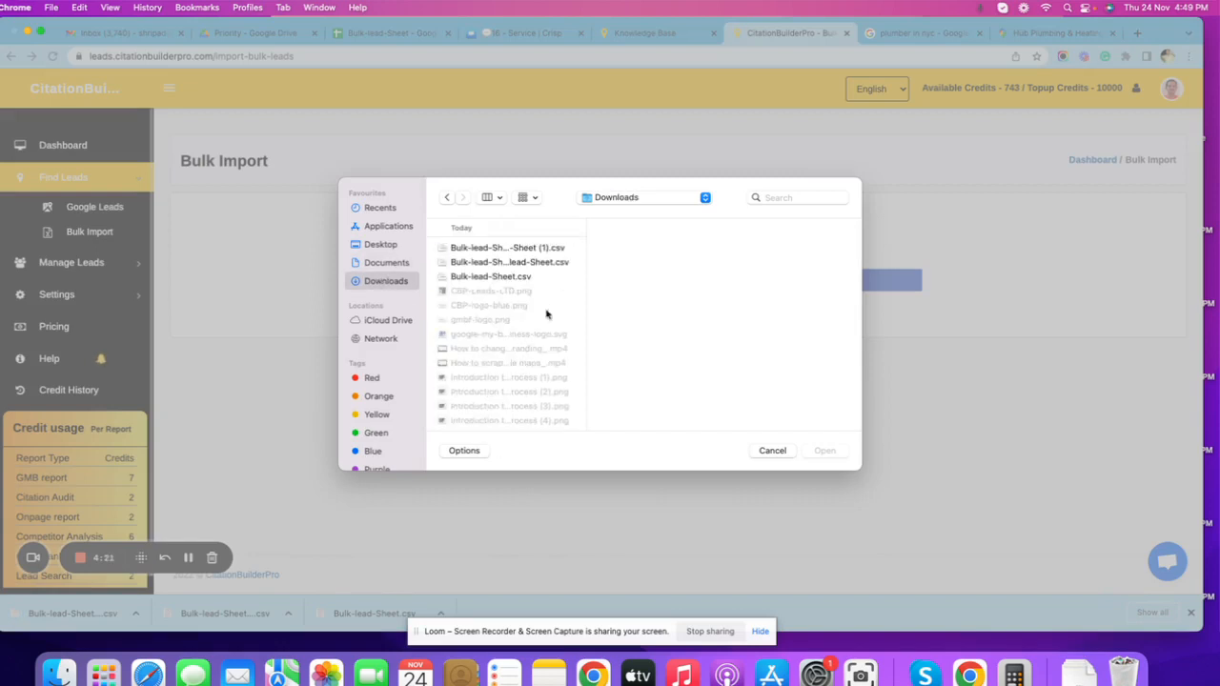
pyautogui.click(548, 249)
pyautogui.click(826, 457)
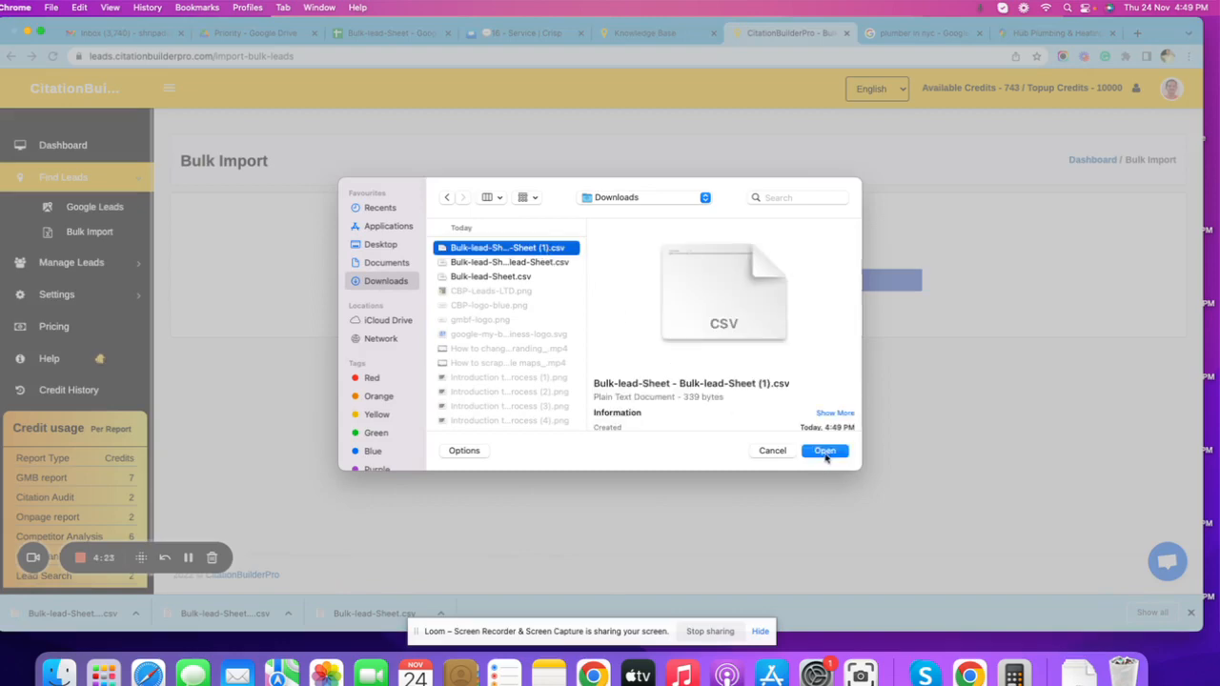
pyautogui.click(845, 280)
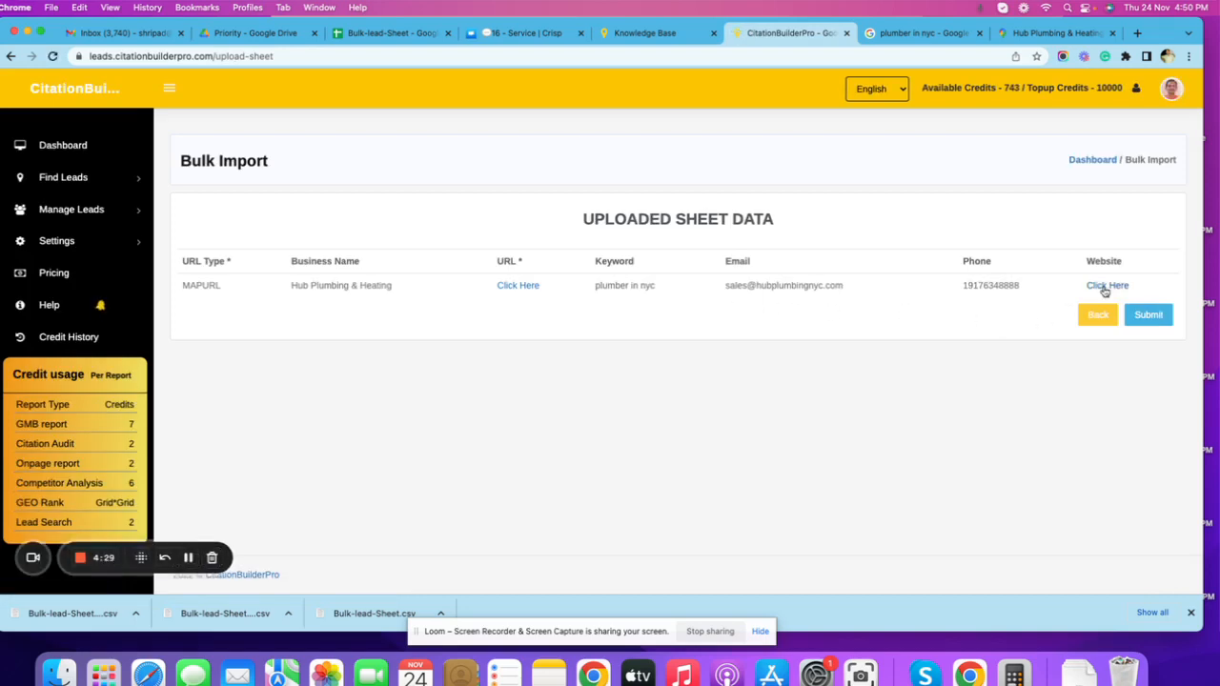
# Check the Google Maps link of Hub Plumbing & Heating in the uploaded sheet data, and submit the sheet.
pyautogui.click(518, 286)
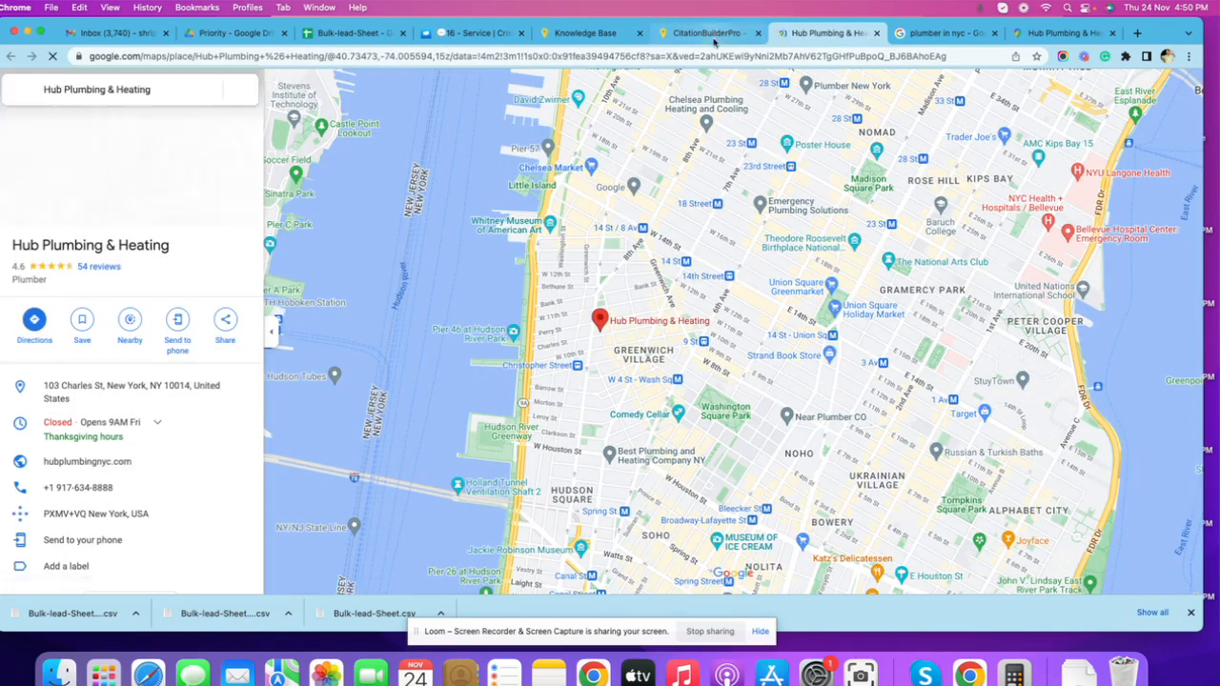
pyautogui.click(705, 33)
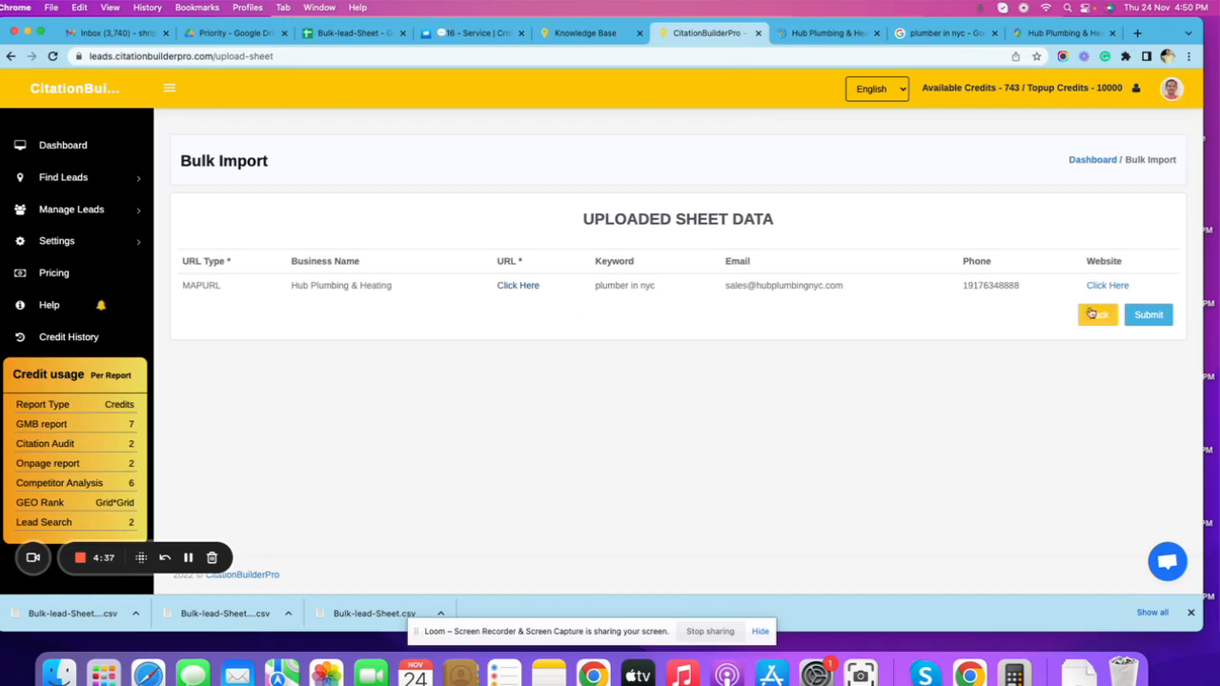
pyautogui.click(1140, 315)
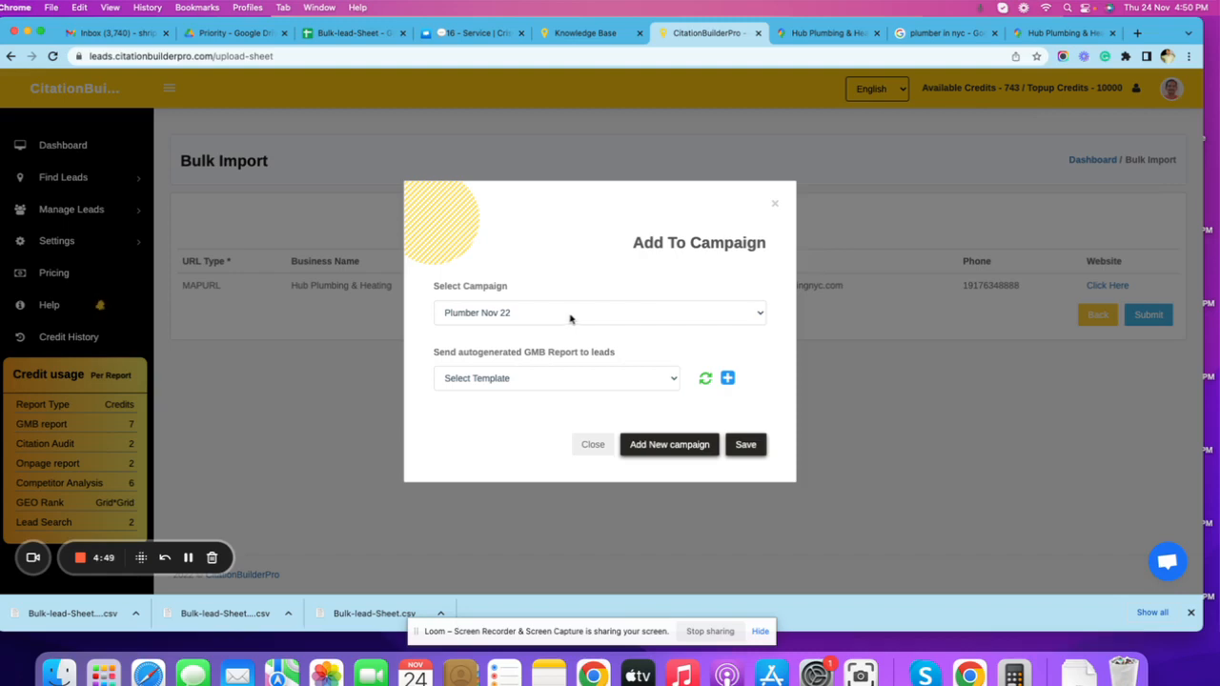
# Review the existing campaign choices and the option for sending autogenerated GMB reports to leads.
pyautogui.click(499, 320)
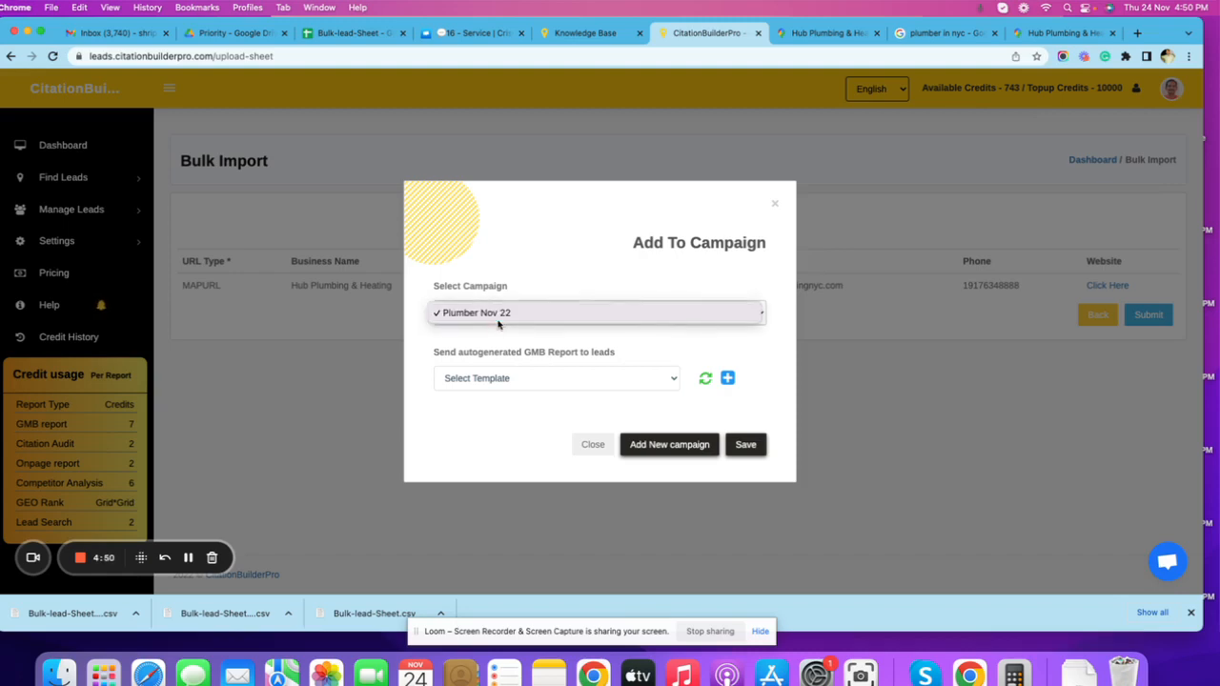
pyautogui.click(427, 333)
pyautogui.moveTo(432, 354); pyautogui.dragTo(627, 363)
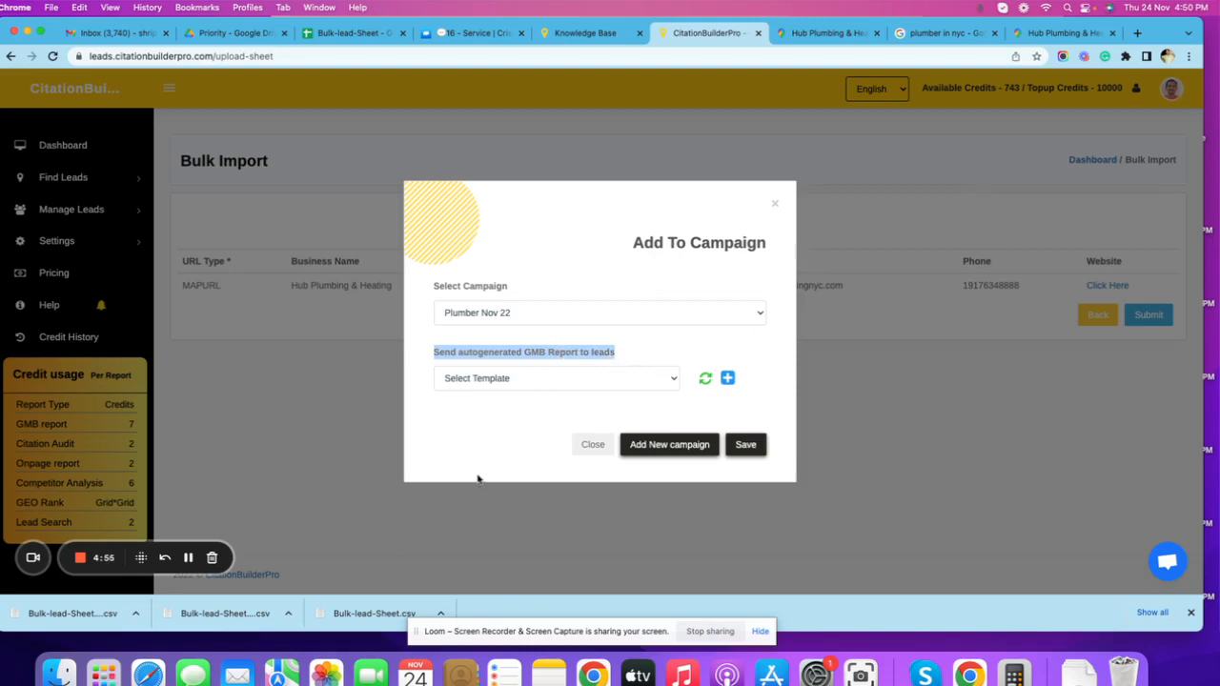
pyautogui.click(462, 402)
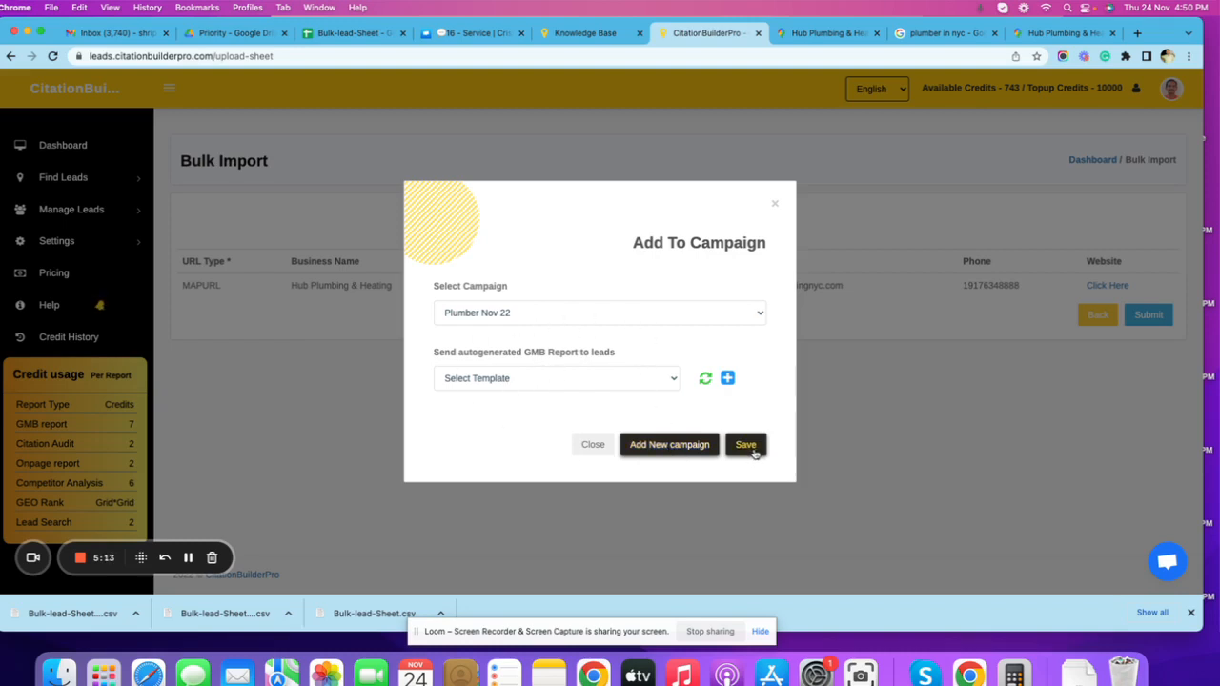
# Add the imported lead to a new campaign named "Plumber nyc" without a report template, and save it.
pyautogui.click(671, 445)
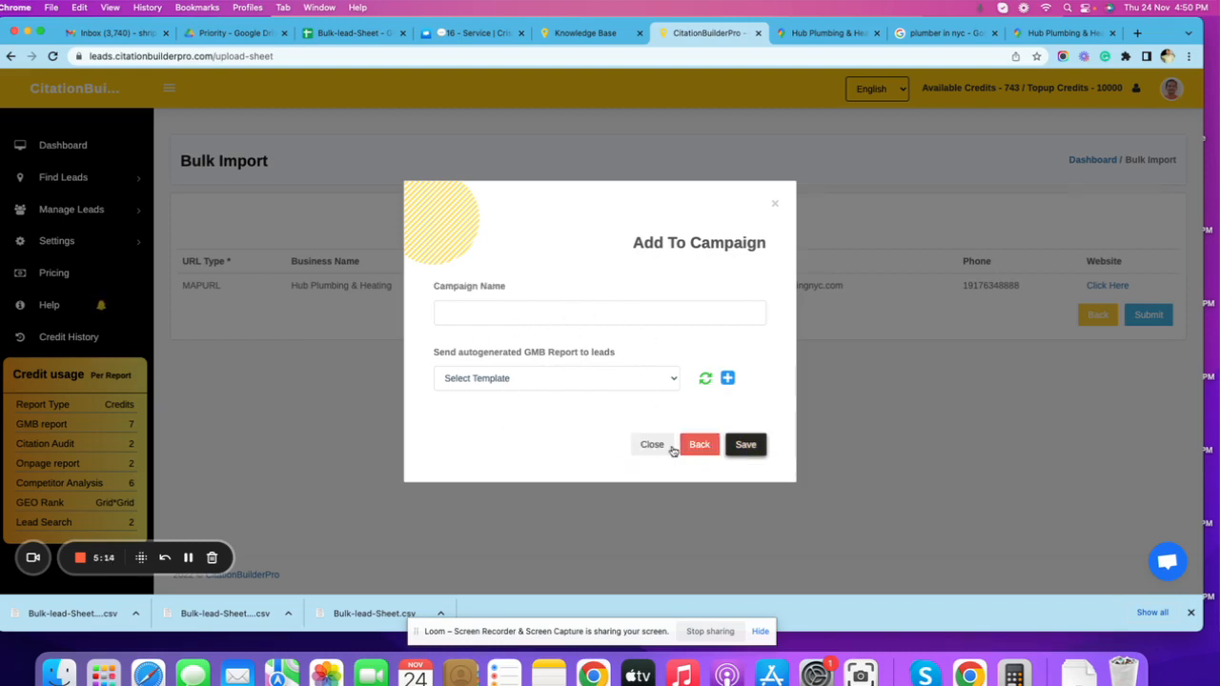
pyautogui.click(550, 315)
pyautogui.write('Plumber ny')
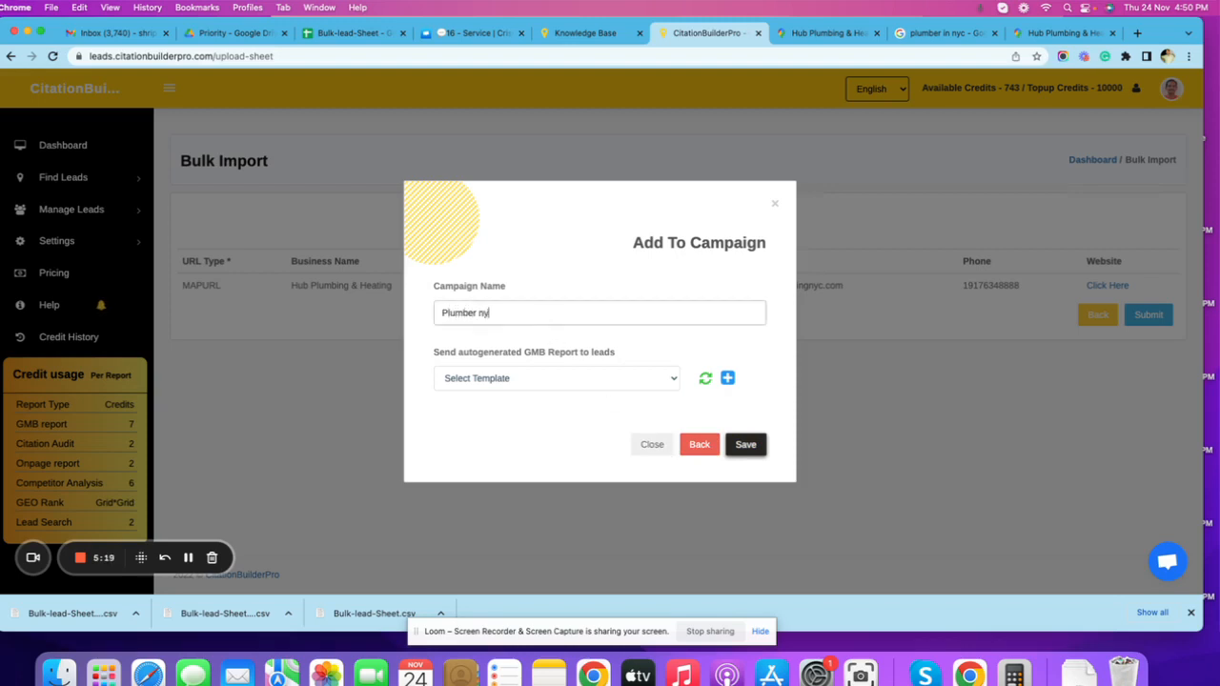
pyautogui.write('c')
pyautogui.press('Tab')
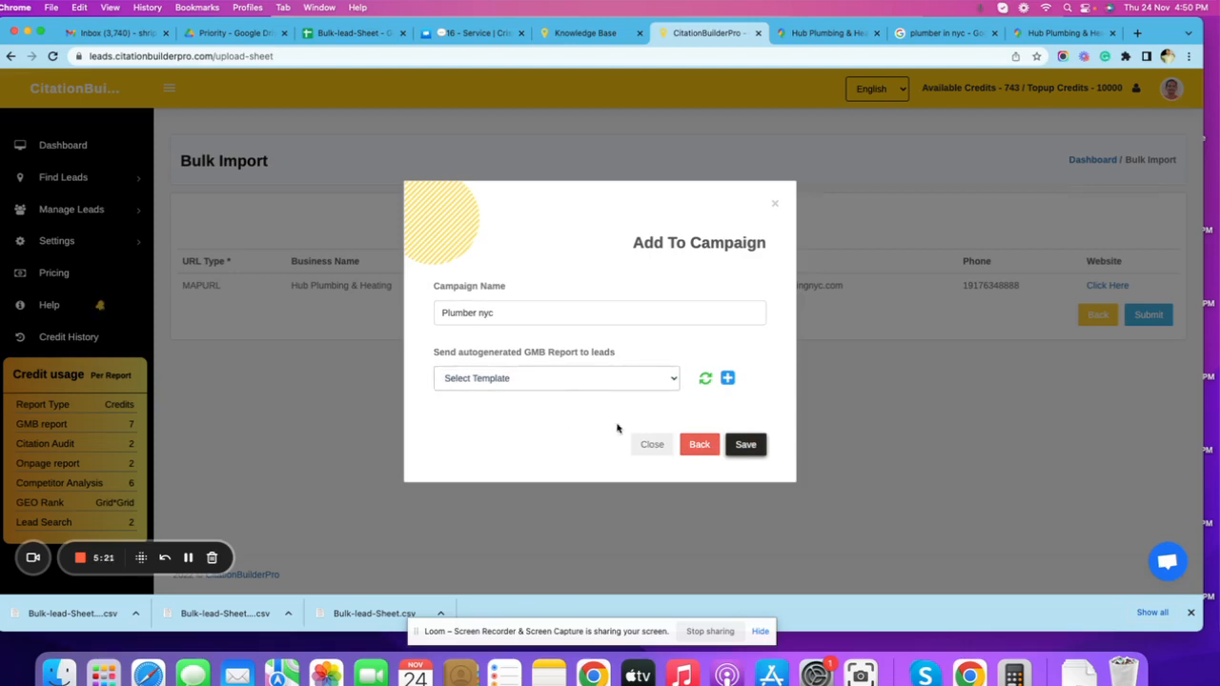
pyautogui.click(747, 445)
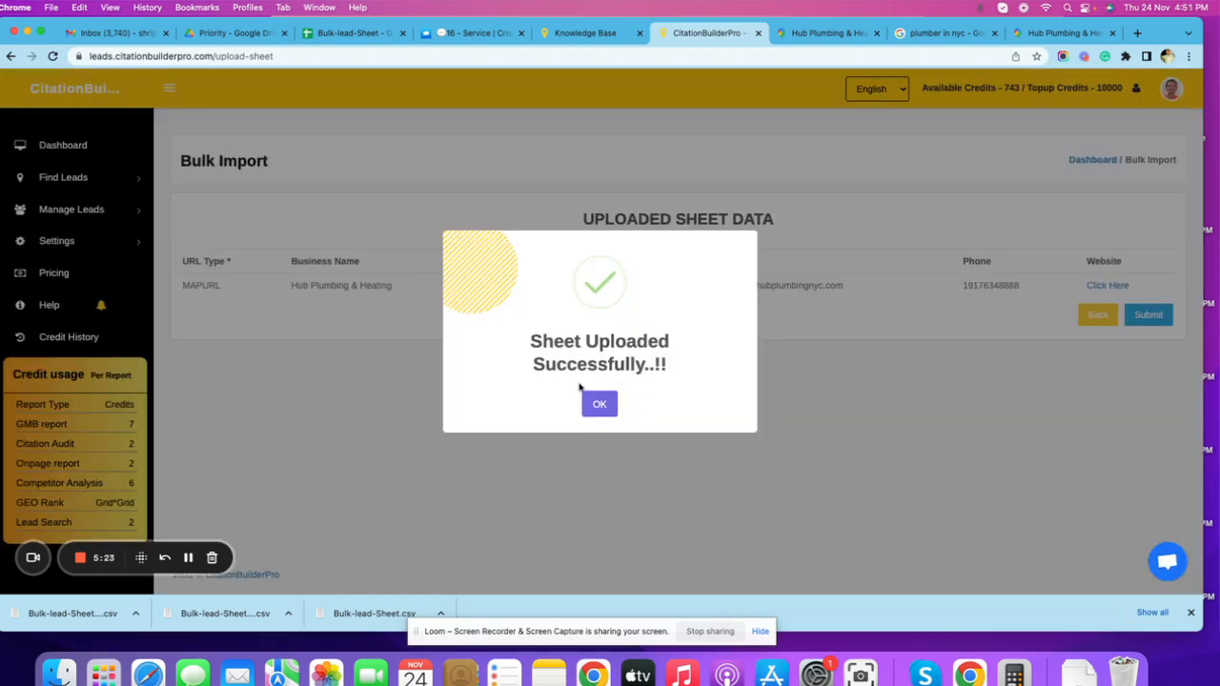
pyautogui.click(599, 404)
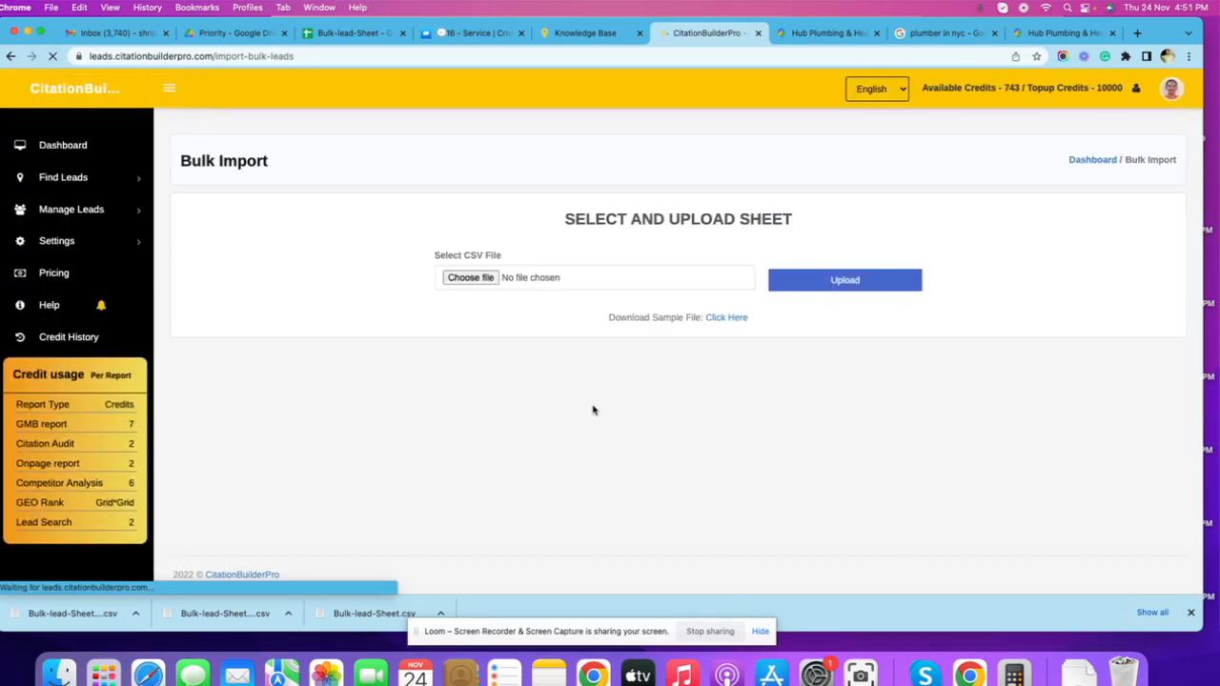
# Open the Dashboard and check the lead record of Hub Plumbing & Heating, including its assigned campaign.
pyautogui.click(65, 146)
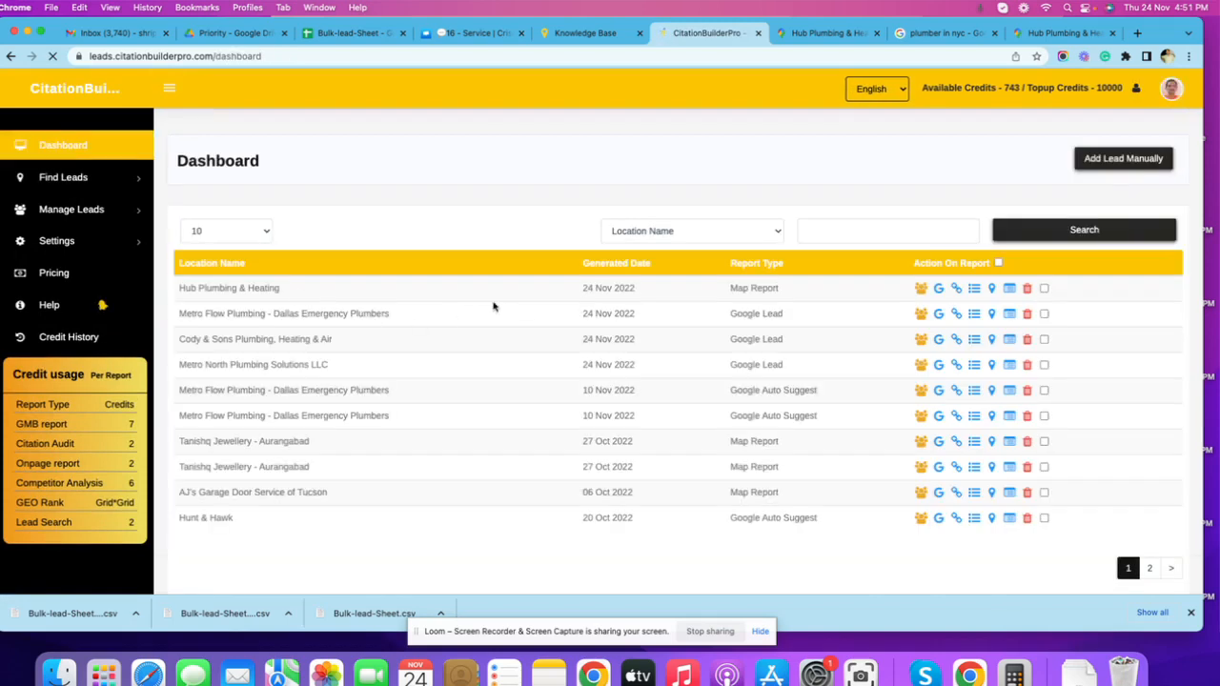
pyautogui.moveTo(185, 288); pyautogui.dragTo(343, 297)
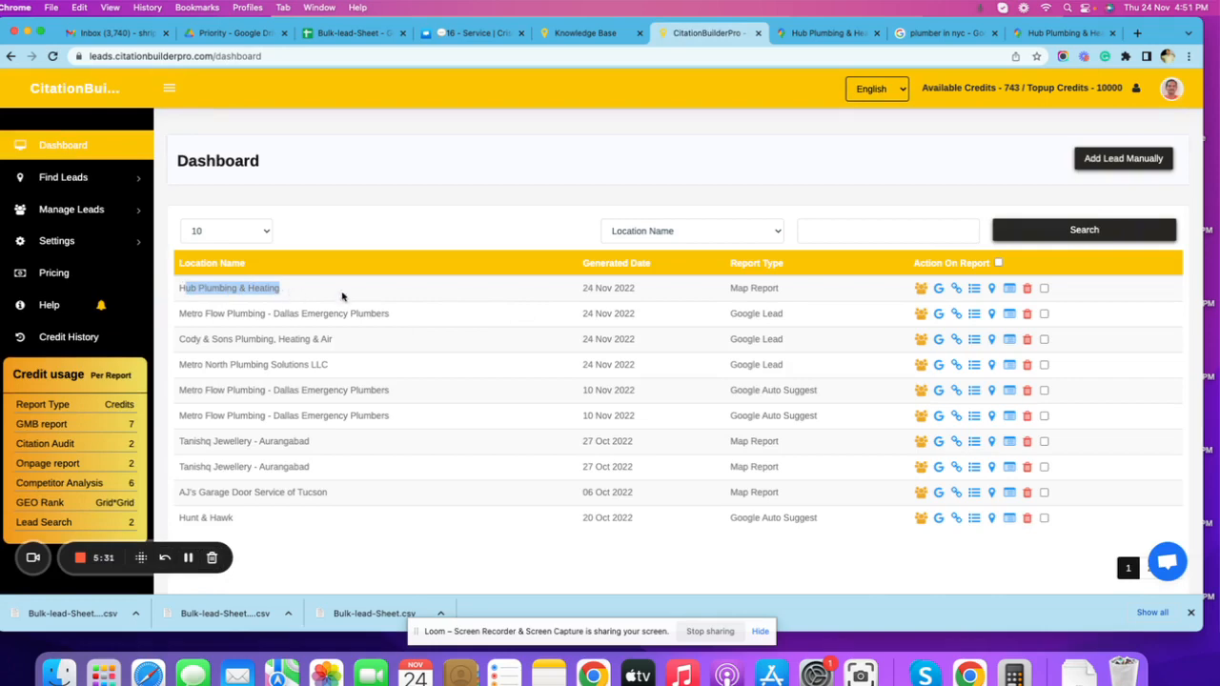
pyautogui.click(912, 290)
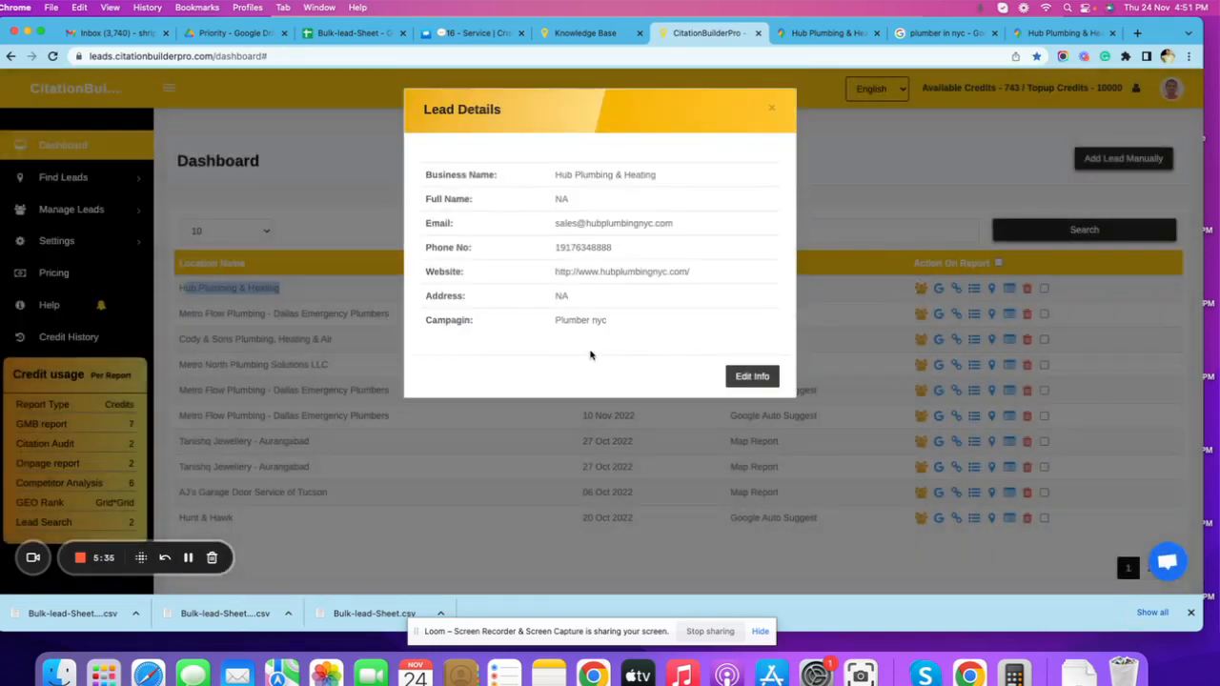
pyautogui.moveTo(548, 322); pyautogui.dragTo(613, 324)
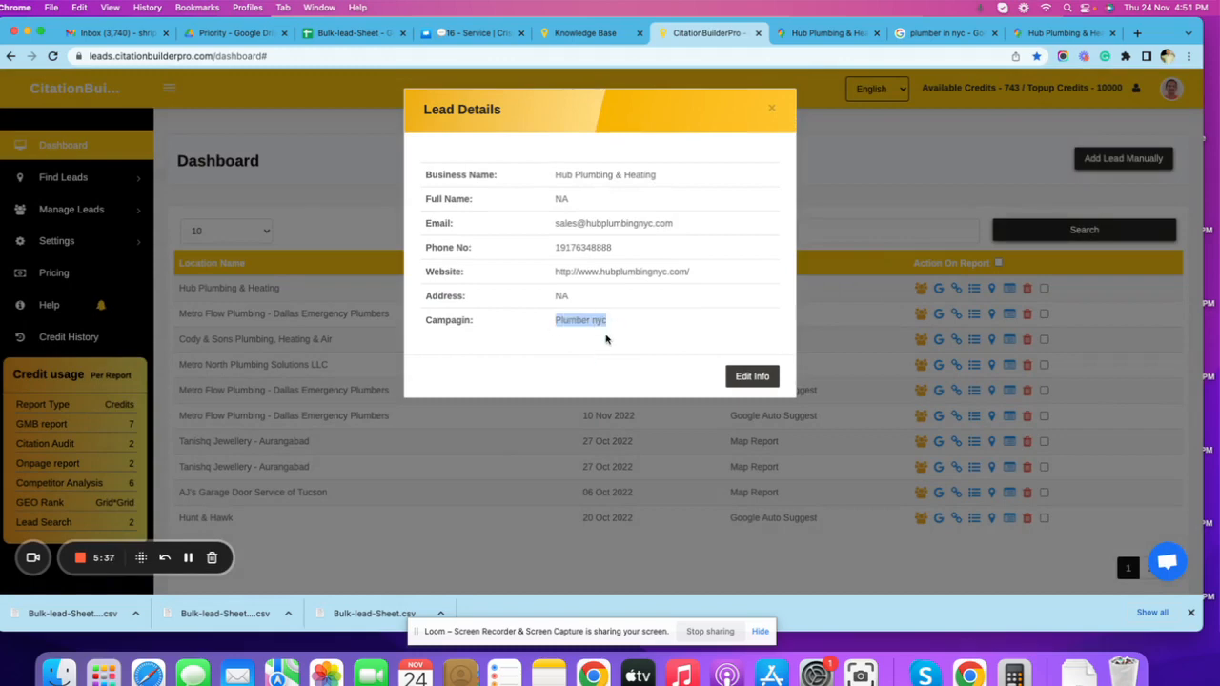
pyautogui.click(376, 242)
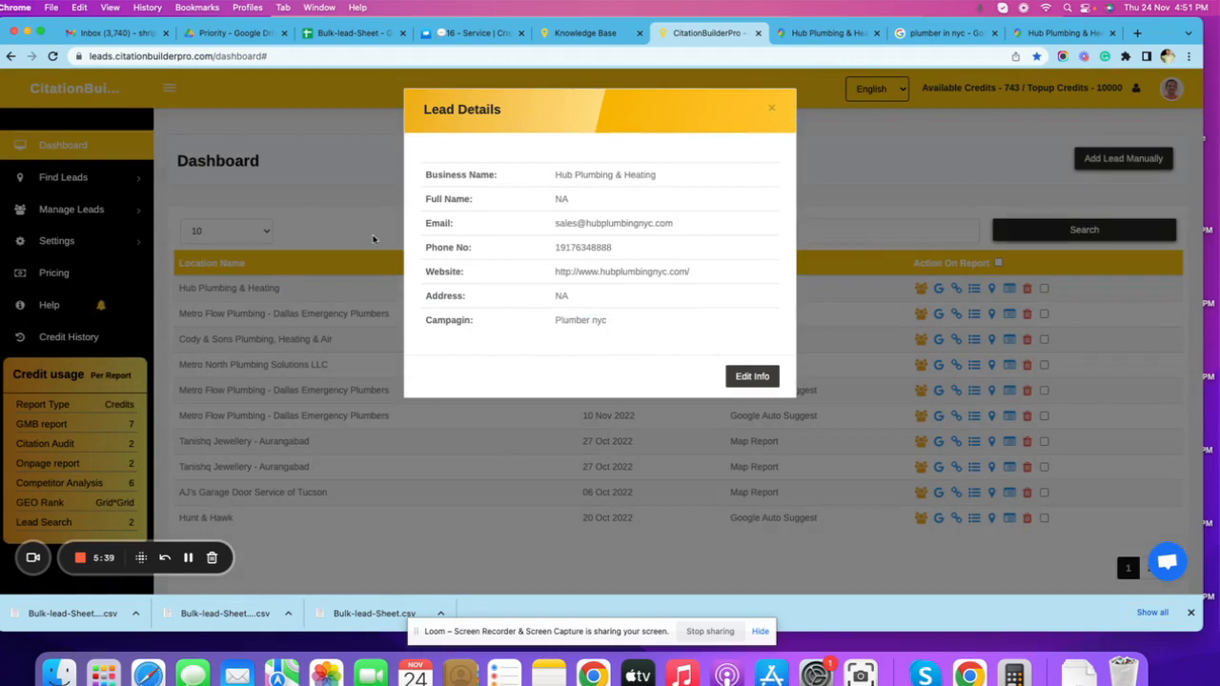
# Go to the campaign management page and open the leads of the "Plumber nyc" campaign.
pyautogui.click(110, 214)
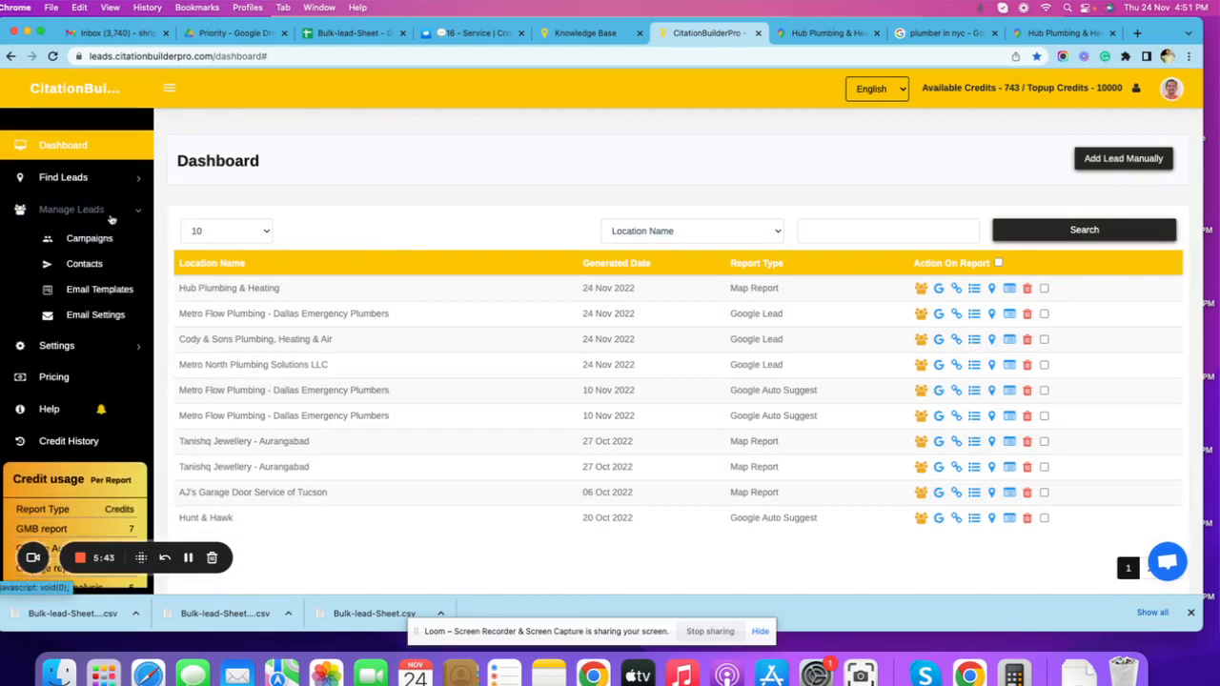
pyautogui.click(106, 241)
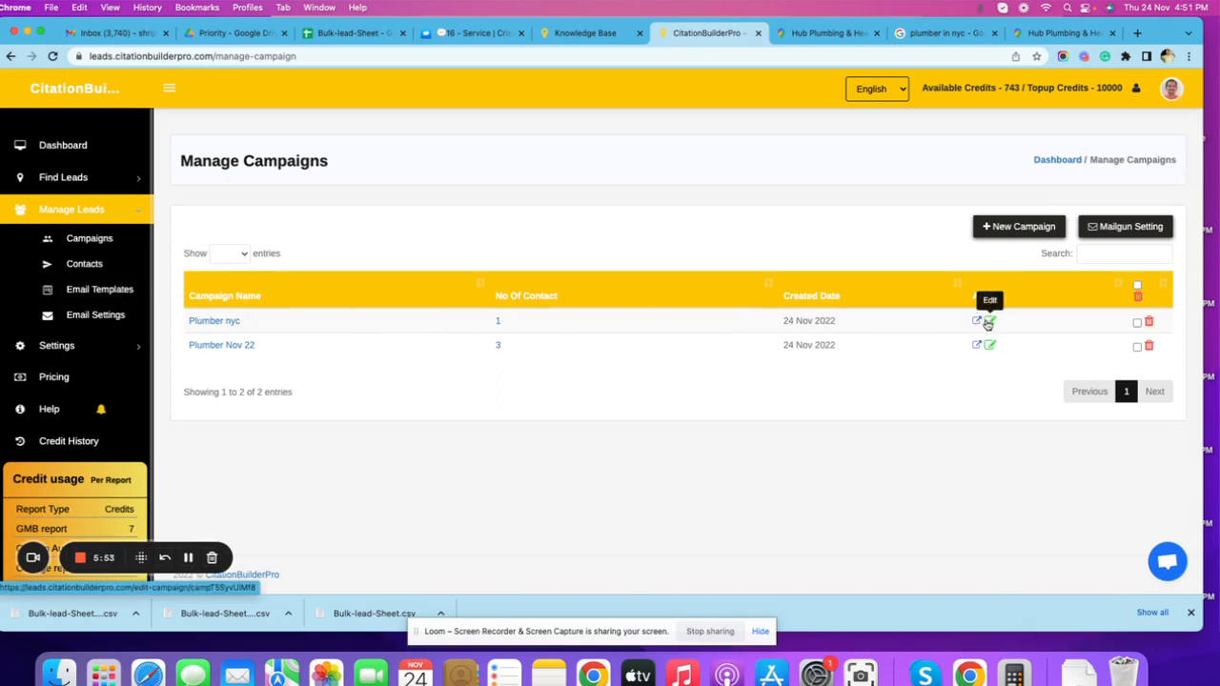
pyautogui.click(212, 322)
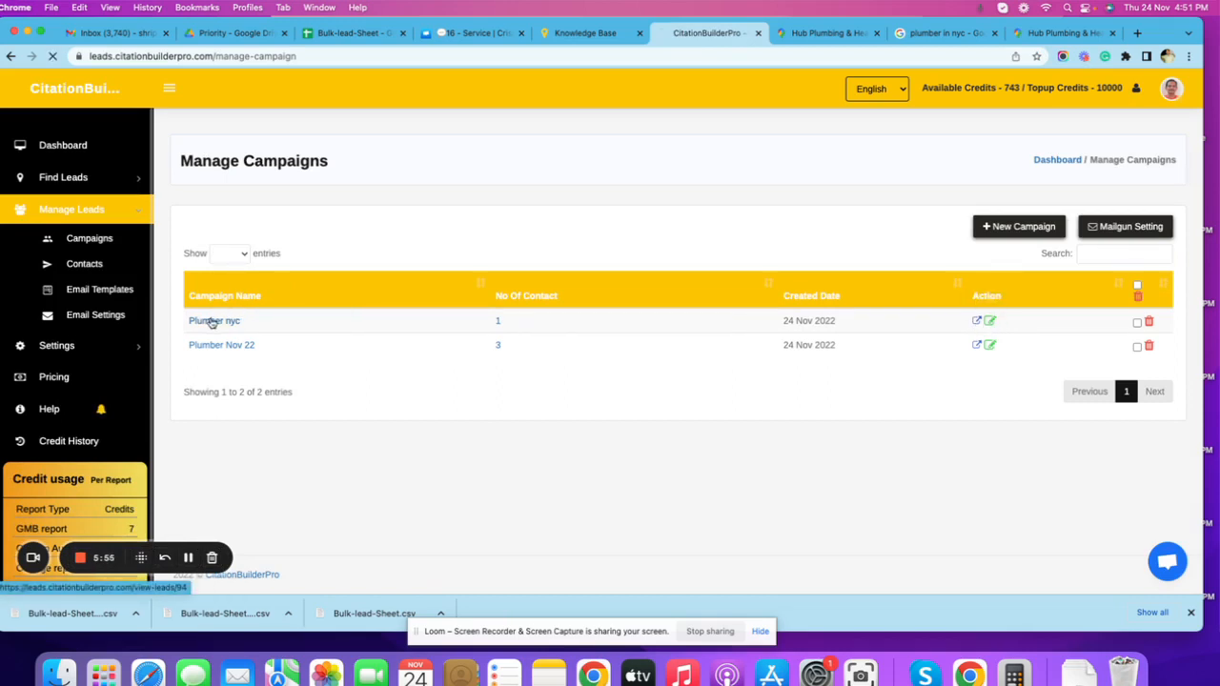